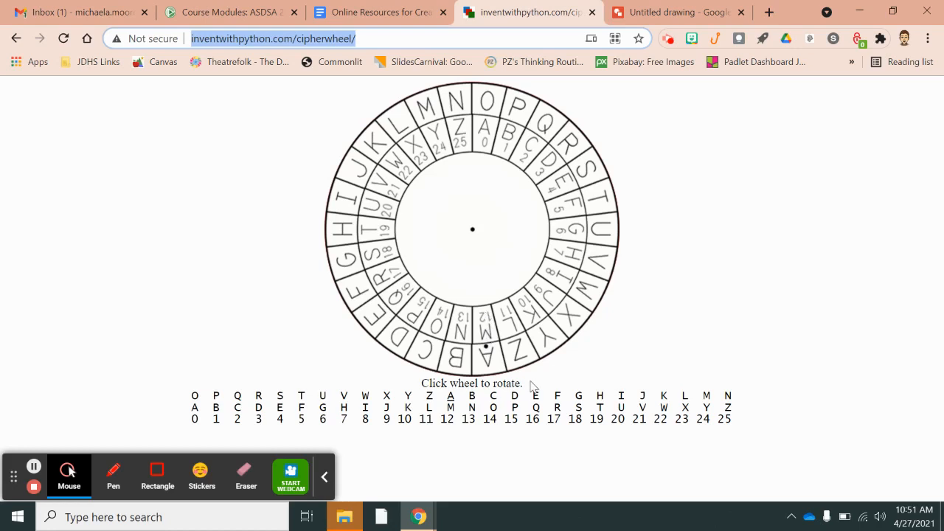
Rotate the cipher wheel until inner A sits under outer F, a shift of 5
{"action": "left_click", "coordinate": [546, 294]}
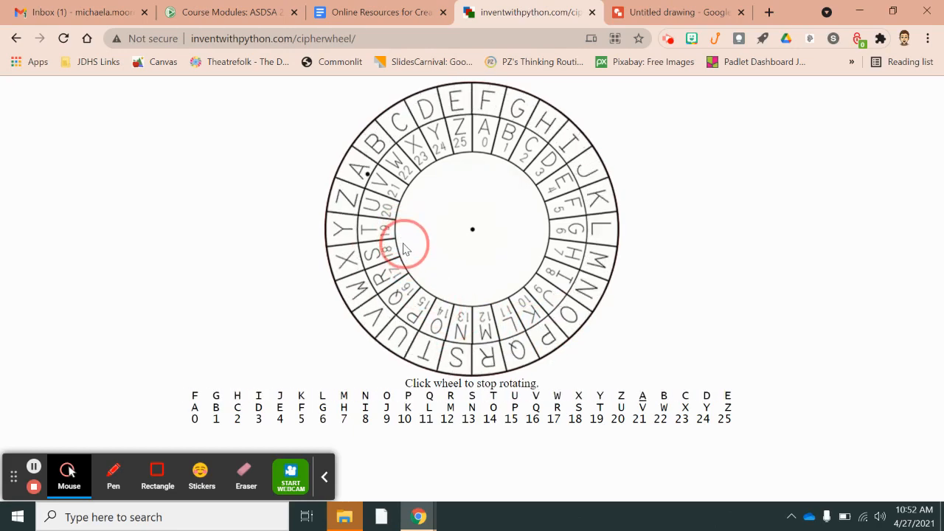
{"action": "left_click", "coordinate": [404, 253]}
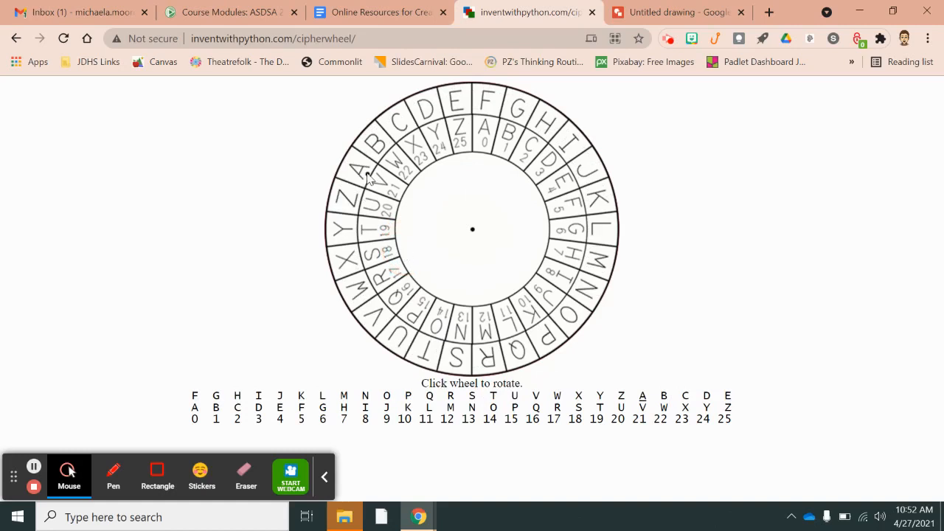
{"action": "left_click", "coordinate": [401, 195]}
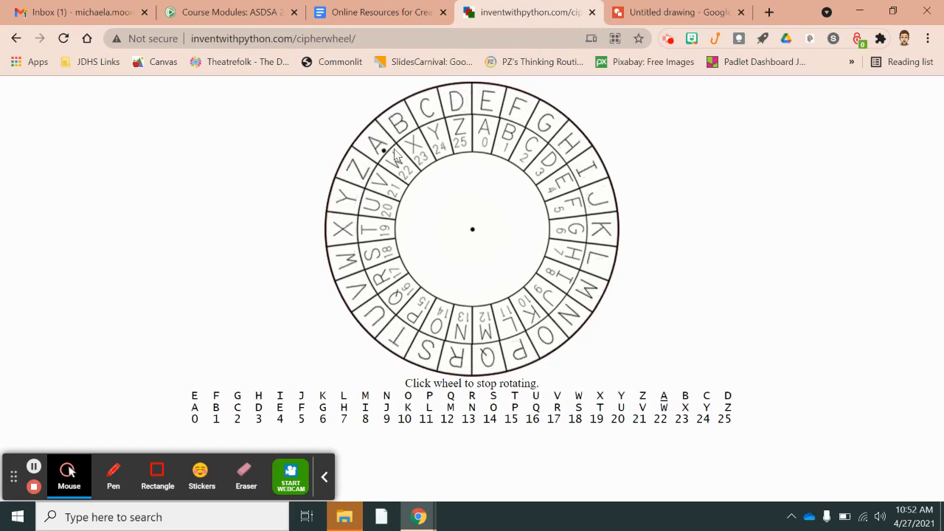
{"action": "left_click", "coordinate": [373, 179]}
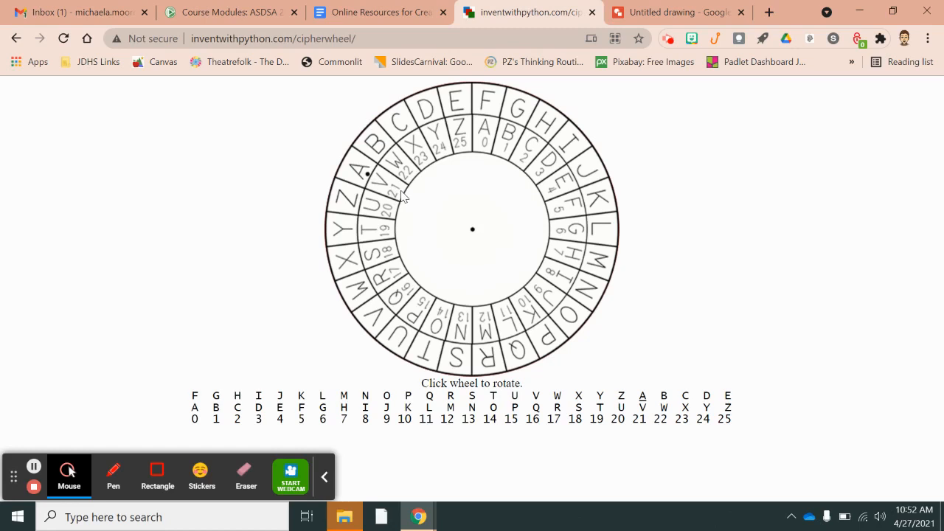
Create a new Google Doc via doc.new and type 'Don't Forget Test on Wednesday'
{"action": "left_click", "coordinate": [769, 12]}
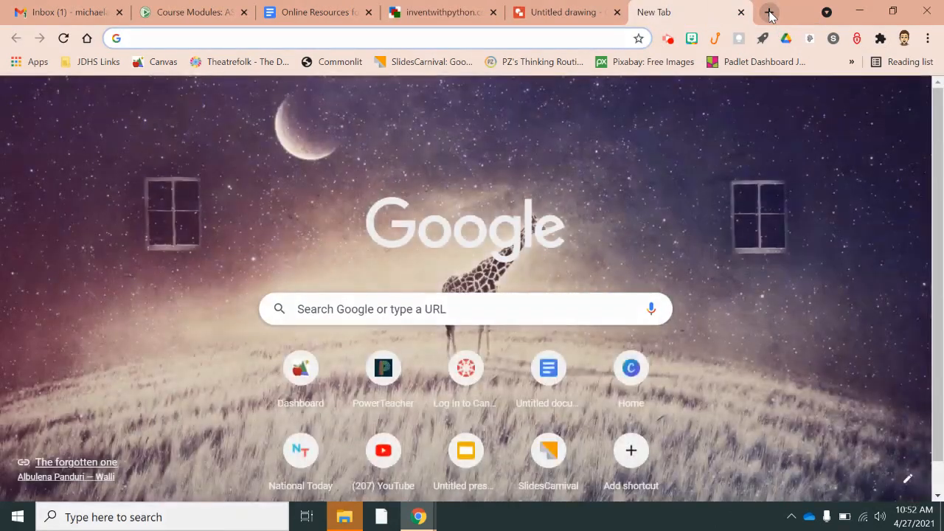
{"action": "type", "text": "doc"}
{"action": "key", "text": "Return"}
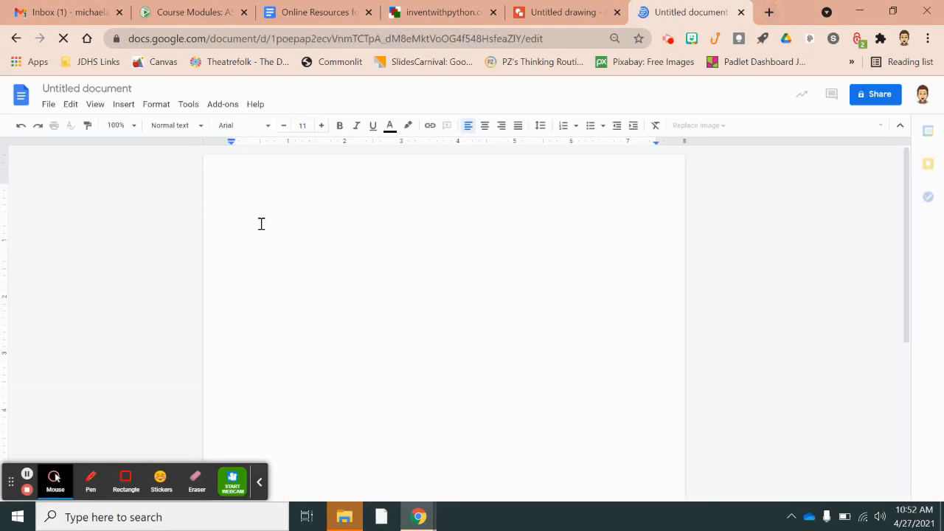
{"action": "type", "text": "Don't"}
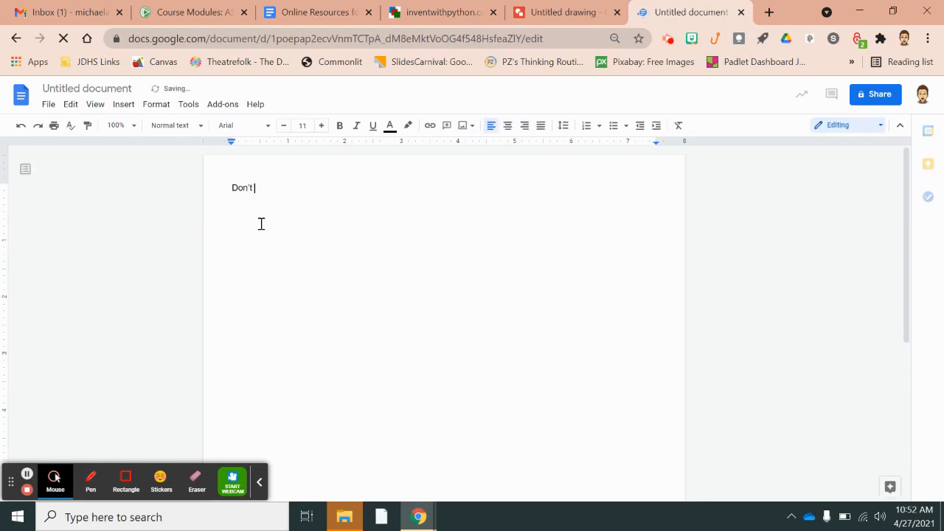
{"action": "type", "text": " Forget Te"}
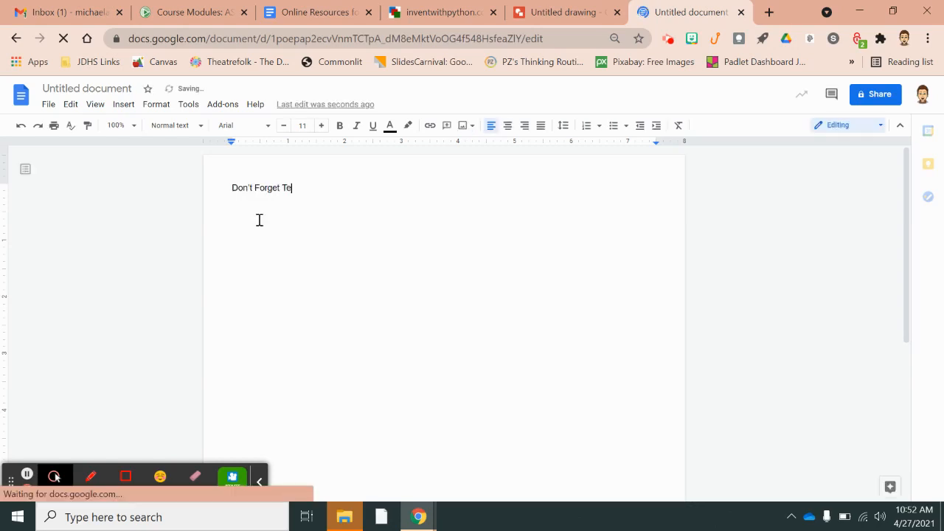
{"action": "type", "text": "st on W"}
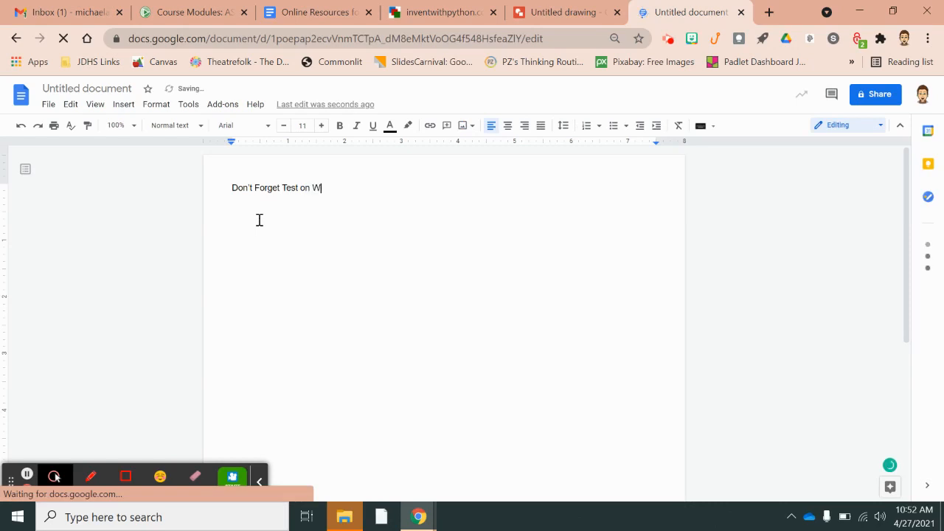
{"action": "type", "text": "ednesday!"}
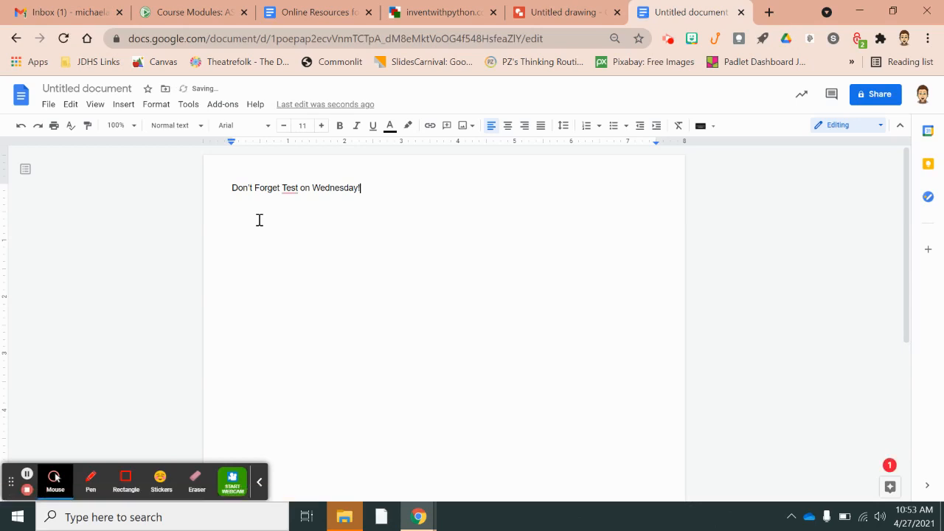
Enlarge the 'Don't Forget Test on Wednesday!' line to 32 pt and start a blank line below
{"action": "left_click", "coordinate": [360, 188]}
{"action": "left_click_drag", "start_coordinate": [286, 186], "coordinate": [232, 190]}
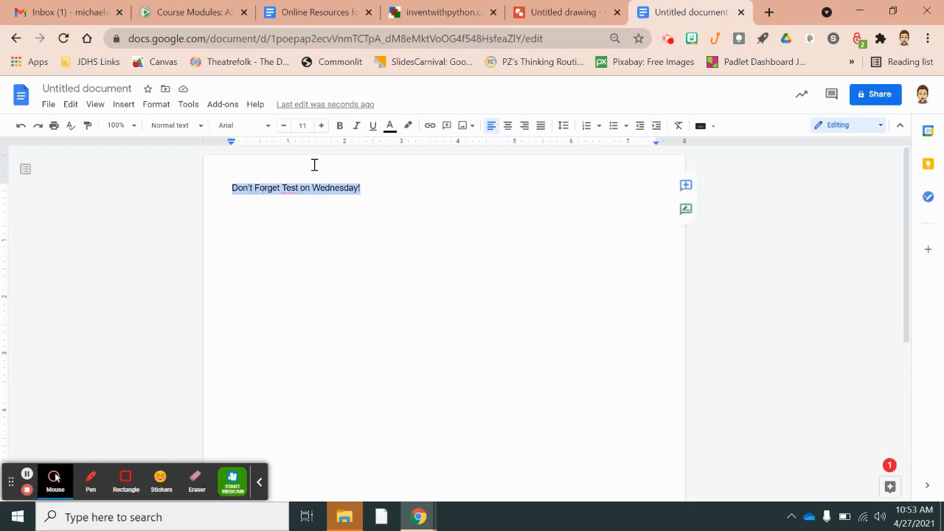
{"action": "left_click", "coordinate": [321, 125]}
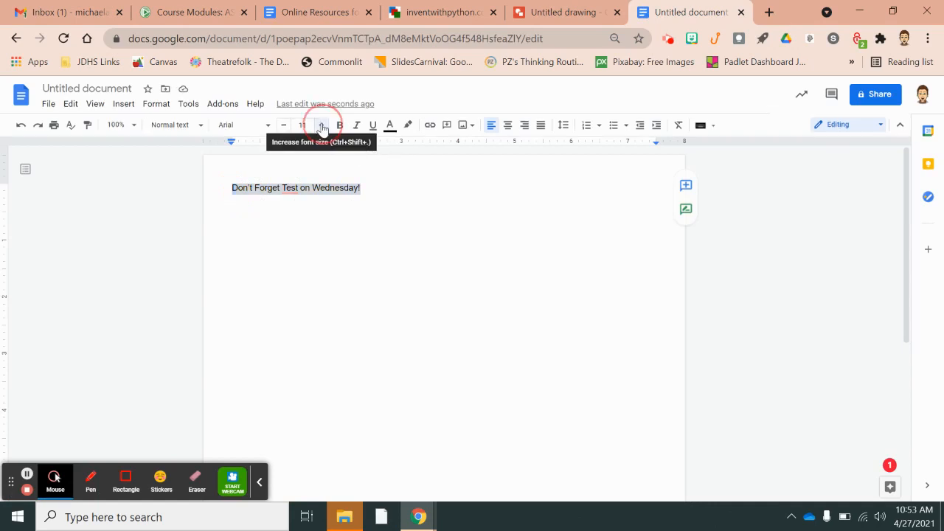
{"action": "left_click", "coordinate": [320, 125]}
{"action": "left_click", "coordinate": [321, 125]}
{"action": "left_click", "coordinate": [321, 125]}
{"action": "left_click", "coordinate": [321, 126]}
{"action": "left_click", "coordinate": [320, 125]}
{"action": "left_click", "coordinate": [320, 125]}
{"action": "left_click", "coordinate": [321, 126]}
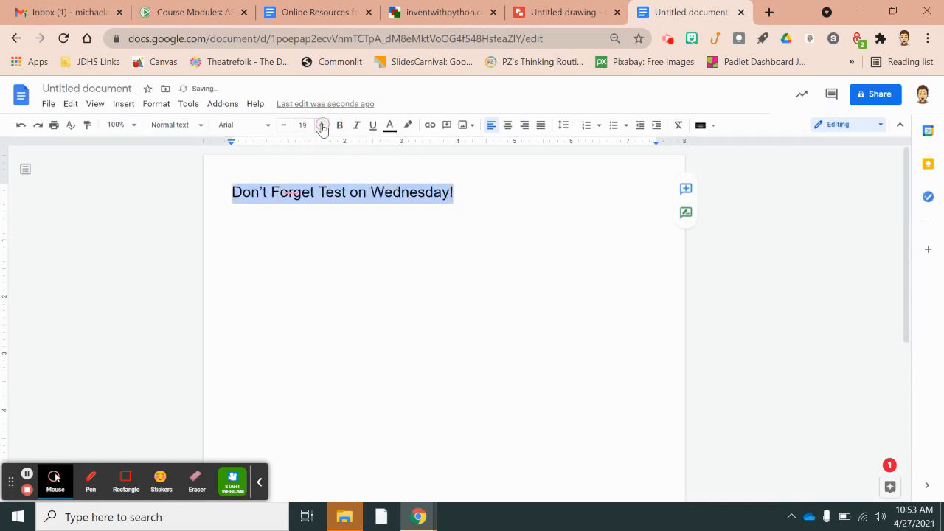
{"action": "left_click", "coordinate": [321, 126]}
{"action": "left_click", "coordinate": [321, 126]}
{"action": "left_click", "coordinate": [320, 126]}
{"action": "left_click", "coordinate": [321, 126]}
{"action": "left_click", "coordinate": [320, 126]}
{"action": "left_click", "coordinate": [320, 126]}
{"action": "left_click", "coordinate": [321, 125]}
{"action": "left_click", "coordinate": [320, 126]}
{"action": "left_click", "coordinate": [321, 125]}
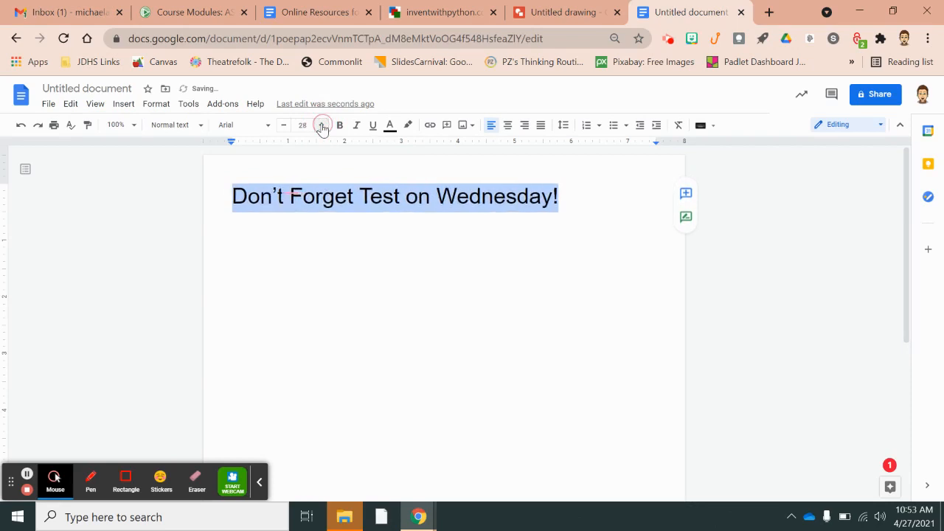
{"action": "double_click", "coordinate": [321, 126]}
{"action": "left_click", "coordinate": [321, 126]}
{"action": "left_click", "coordinate": [320, 125]}
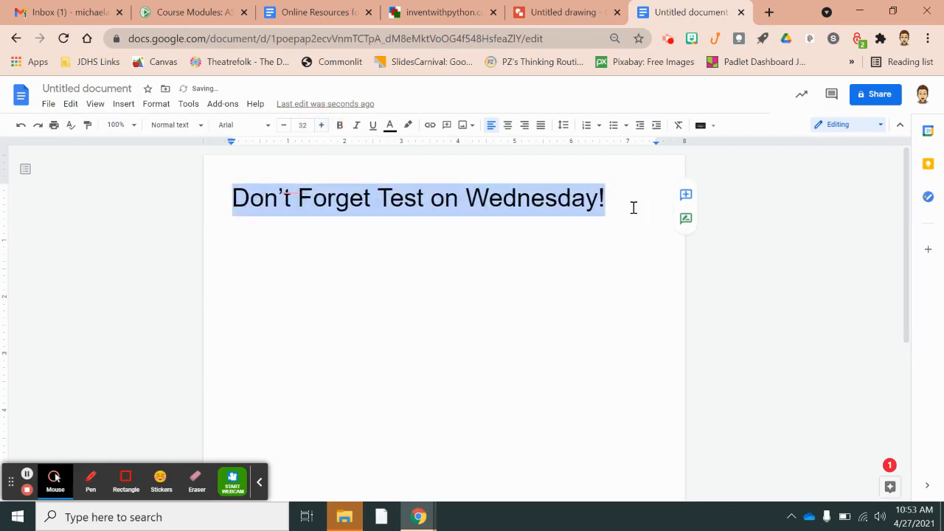
{"action": "left_click", "coordinate": [621, 200]}
{"action": "key", "text": "Return"}
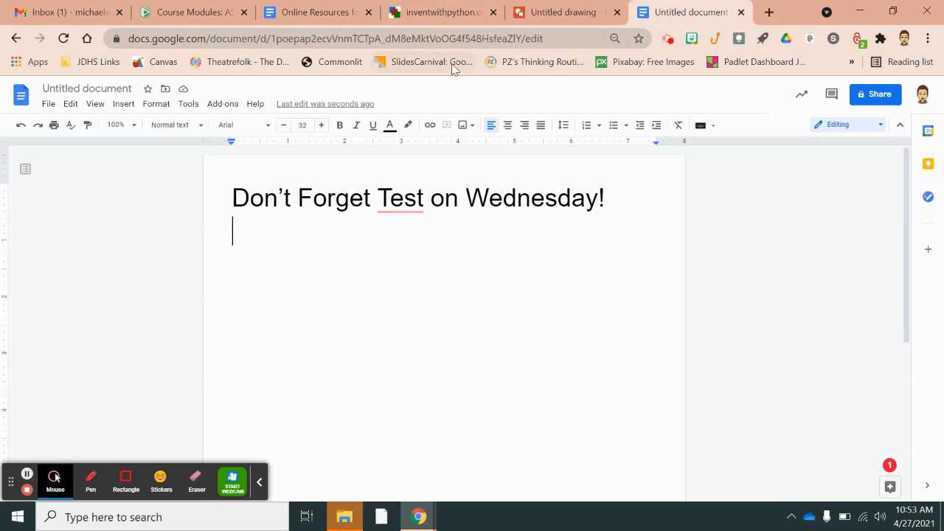
Look up each letter on the cipher wheel and type the encoded start 'YJI' on the second line
{"action": "left_click", "coordinate": [435, 15]}
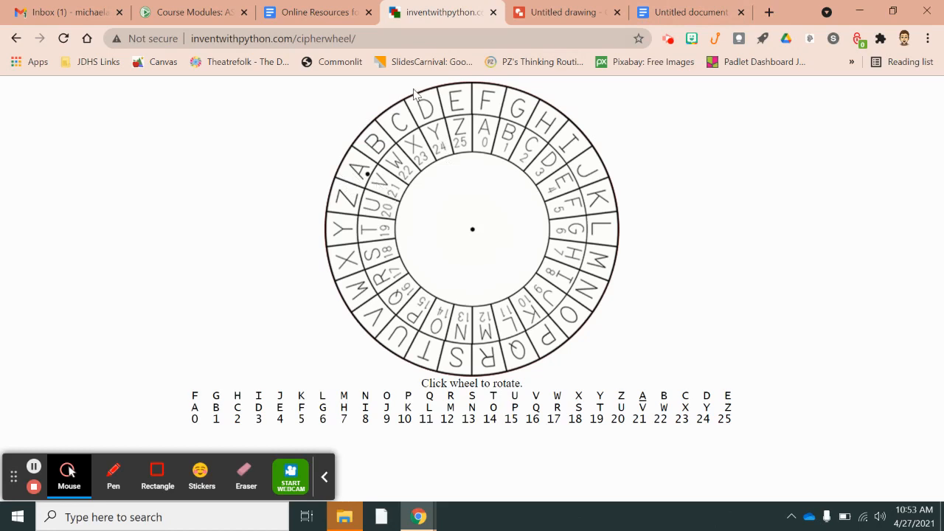
{"action": "left_click", "coordinate": [679, 18]}
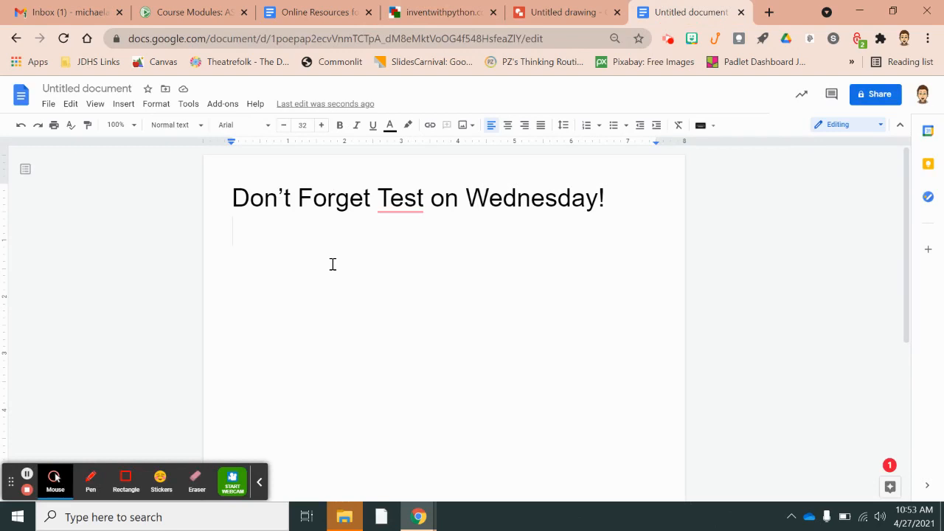
{"action": "type", "text": "Y"}
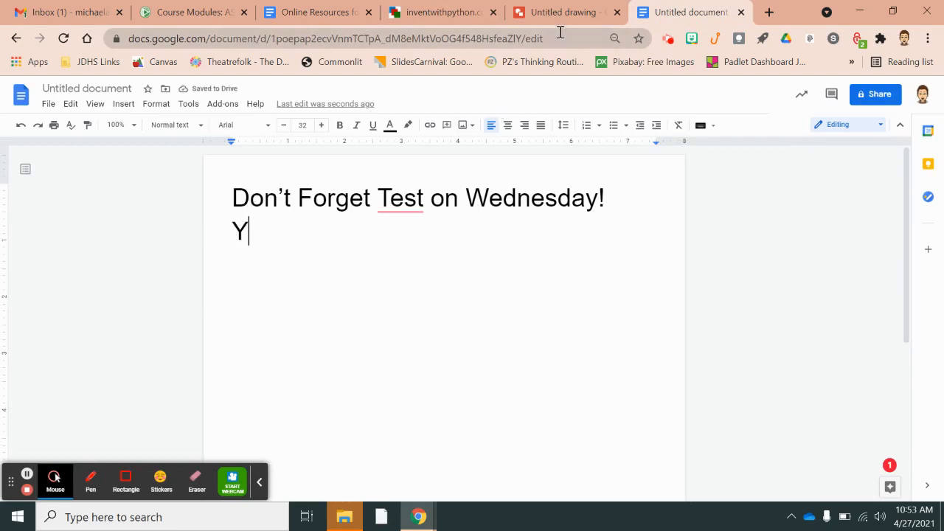
{"action": "left_click", "coordinate": [417, 16]}
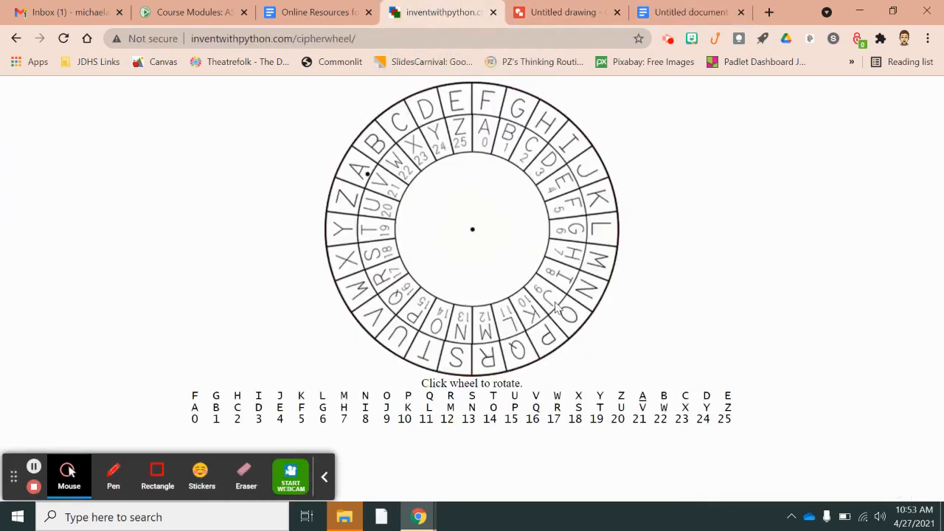
{"action": "left_click", "coordinate": [689, 13]}
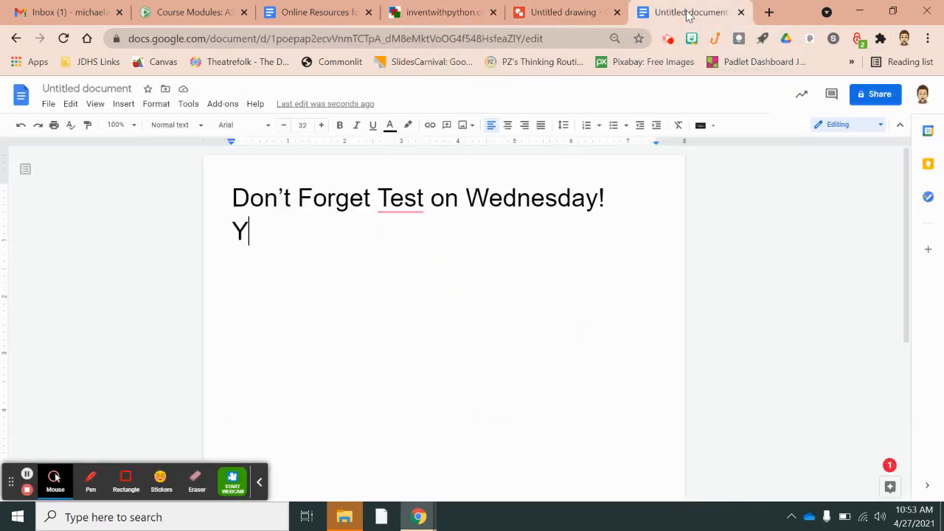
{"action": "type", "text": "YJ"}
{"action": "left_click", "coordinate": [433, 15]}
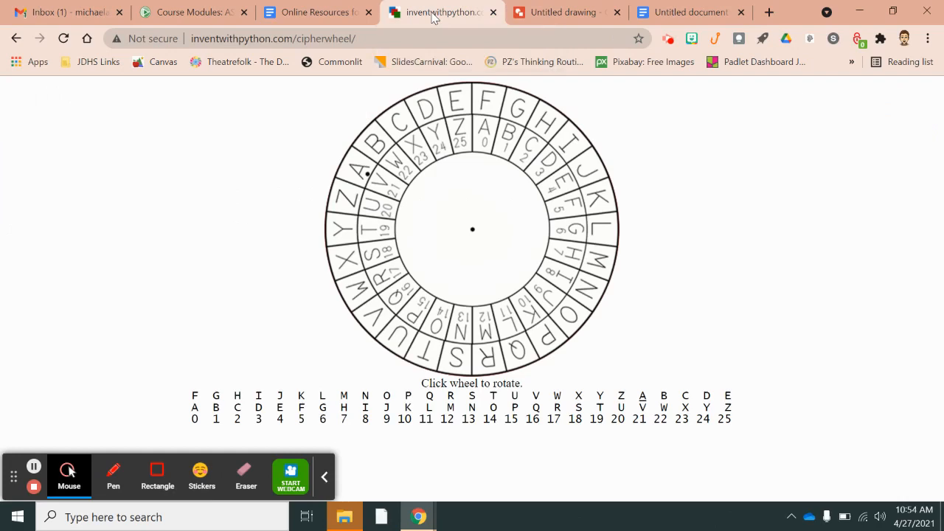
{"action": "left_click", "coordinate": [680, 14]}
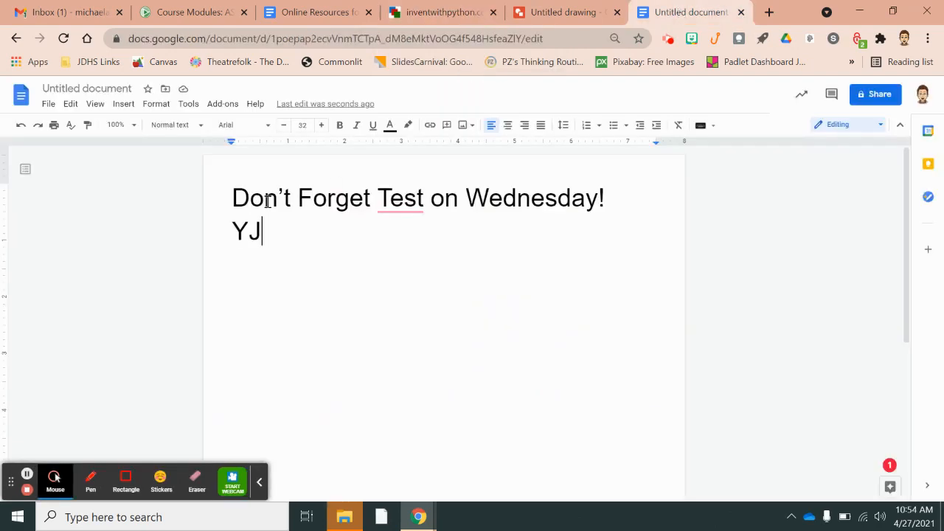
{"action": "left_click", "coordinate": [446, 22]}
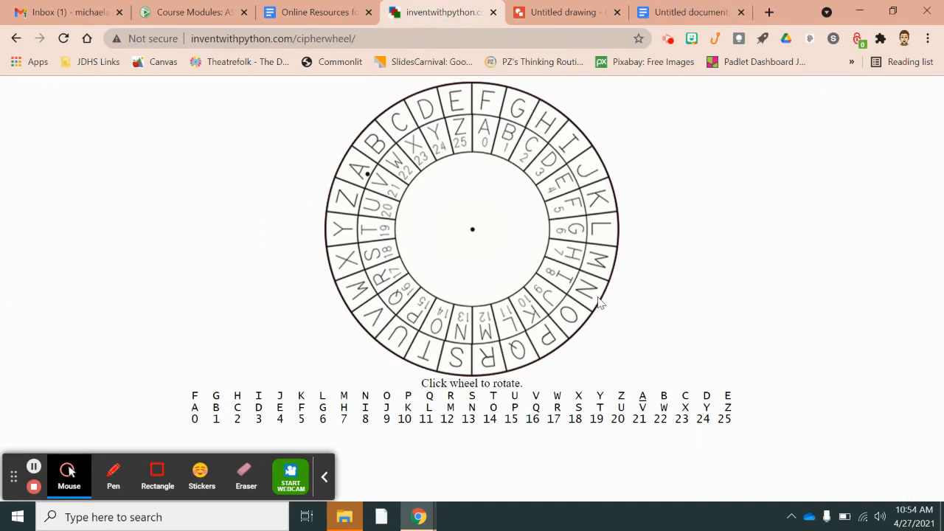
{"action": "left_click", "coordinate": [682, 15]}
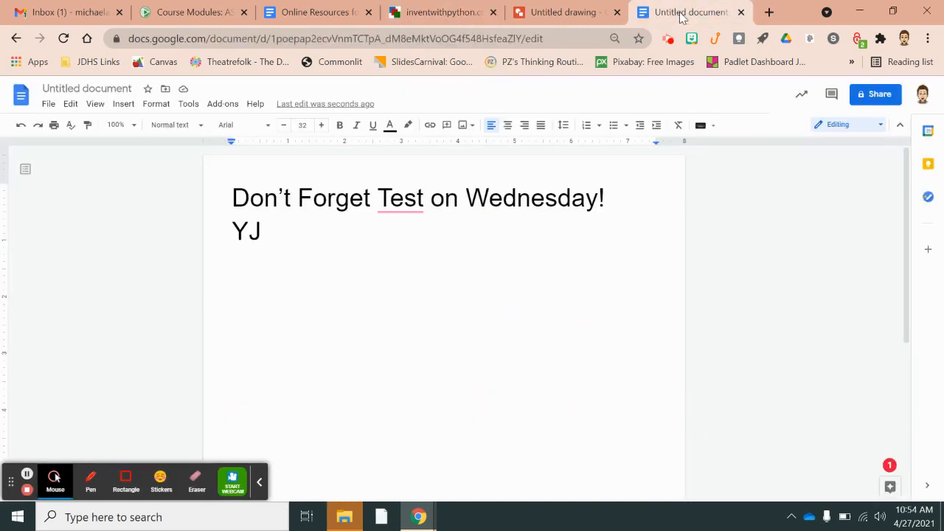
{"action": "type", "text": "YJI’O AJMBZO  OZNO  JI"}
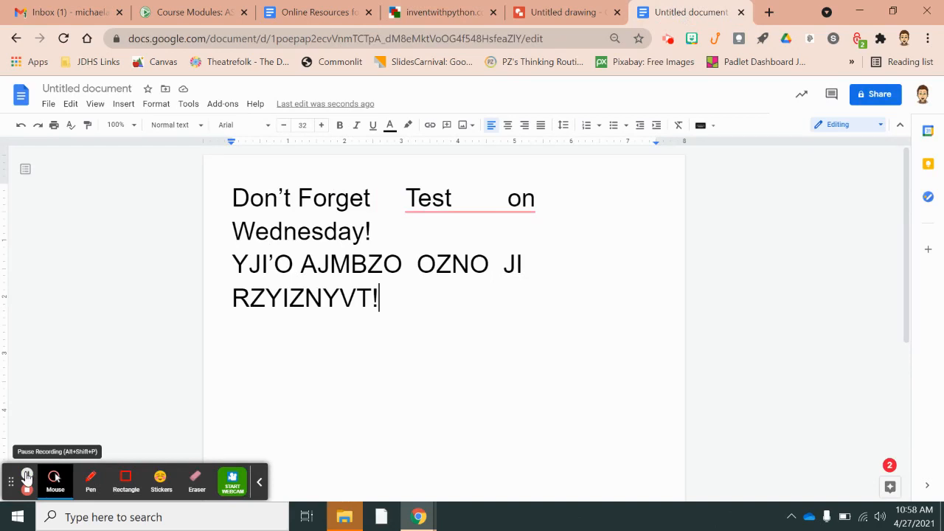
Check the cipher wheel once more and select both lines of the encoded message
{"action": "left_click", "coordinate": [26, 478]}
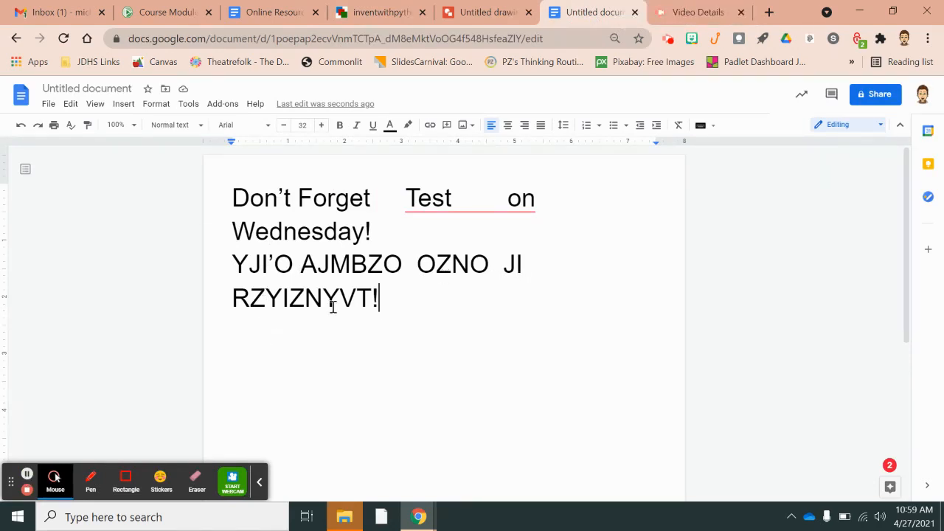
{"action": "left_click", "coordinate": [381, 14]}
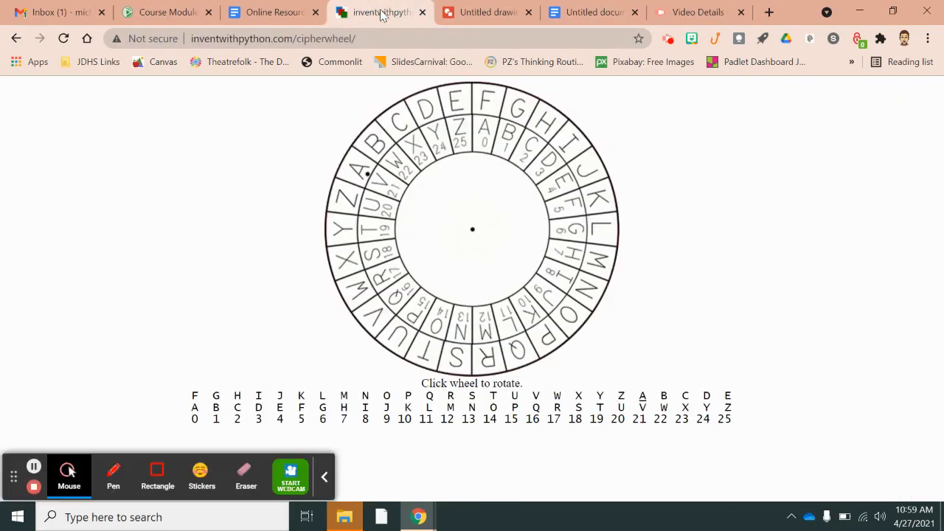
{"action": "left_click", "coordinate": [589, 14]}
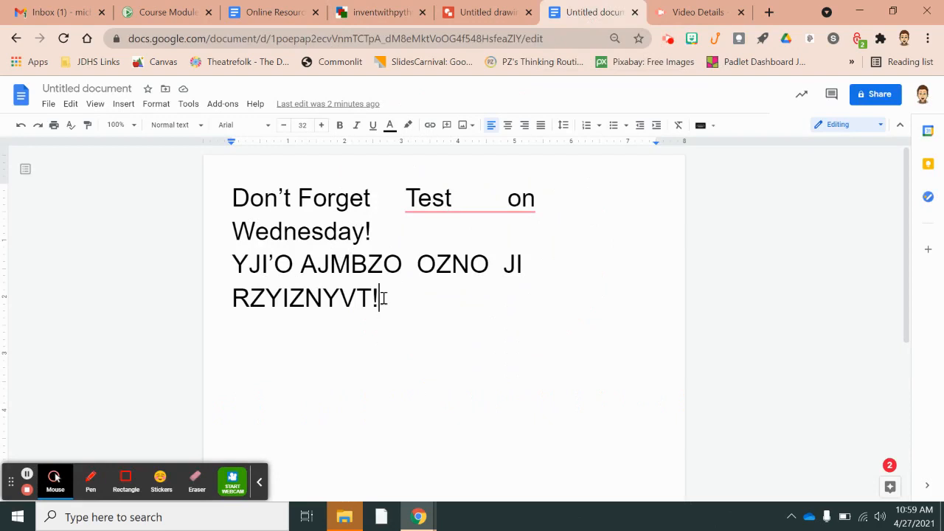
{"action": "left_click_drag", "start_coordinate": [383, 297], "coordinate": [230, 267]}
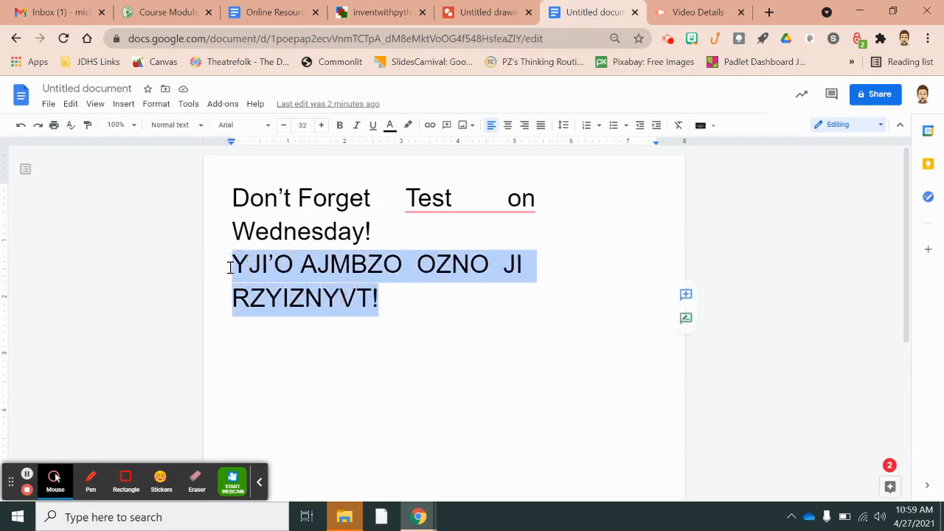
Deselect the message, close the Edit menu without changes, and pick the drawing's Text box tool
{"action": "left_click", "coordinate": [394, 304]}
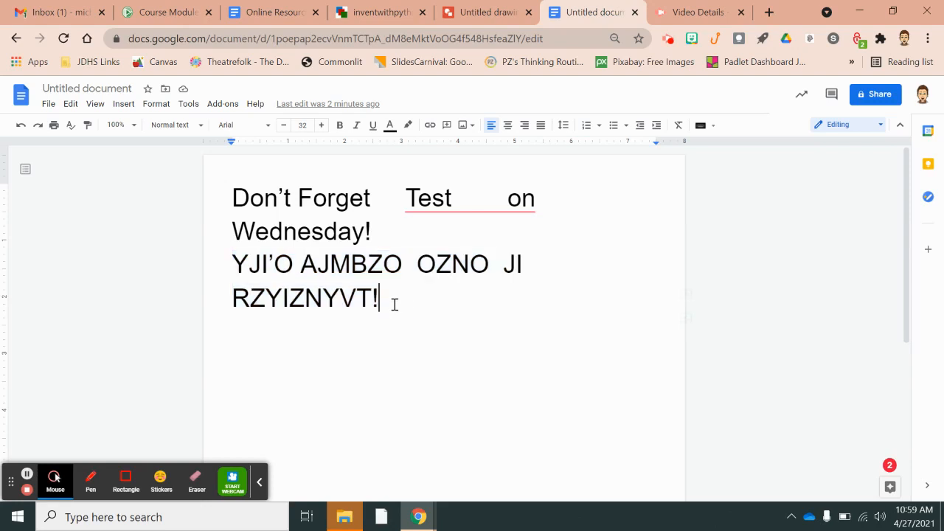
{"action": "left_click", "coordinate": [69, 106]}
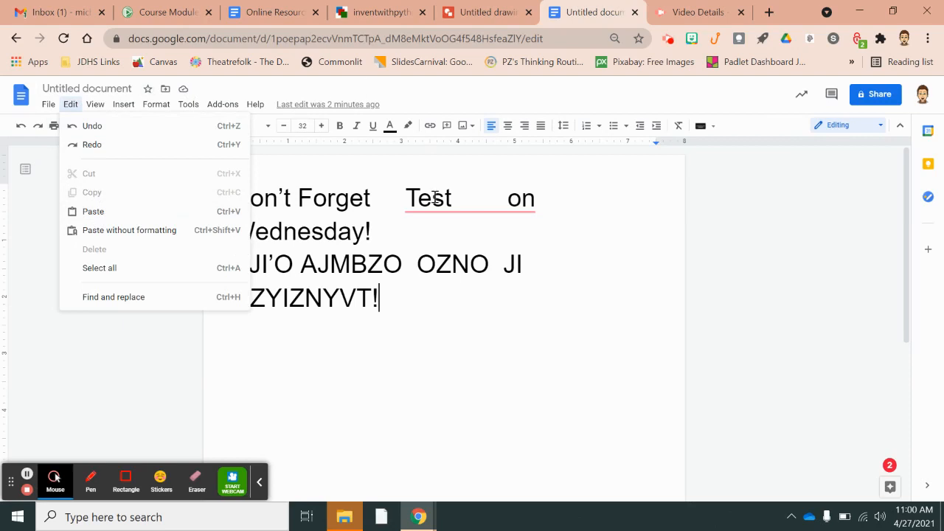
{"action": "left_click", "coordinate": [396, 303]}
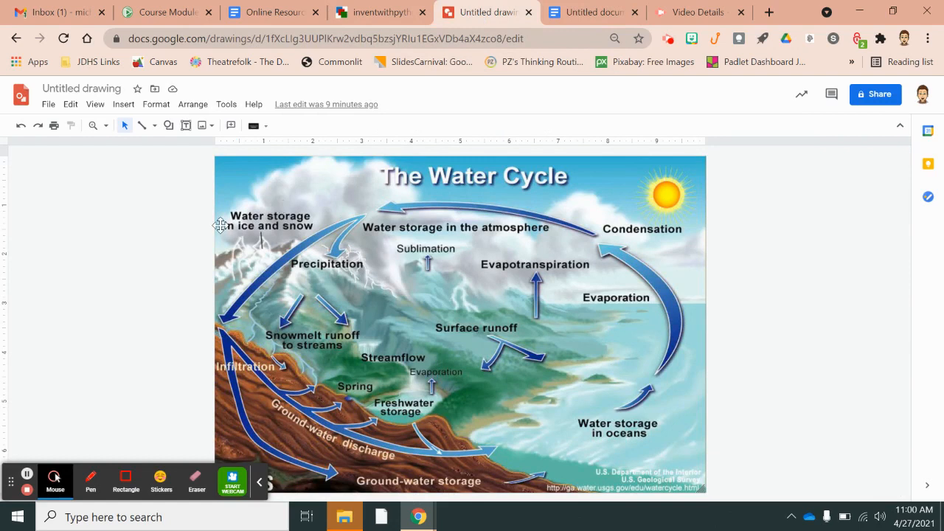
{"action": "left_click", "coordinate": [186, 125]}
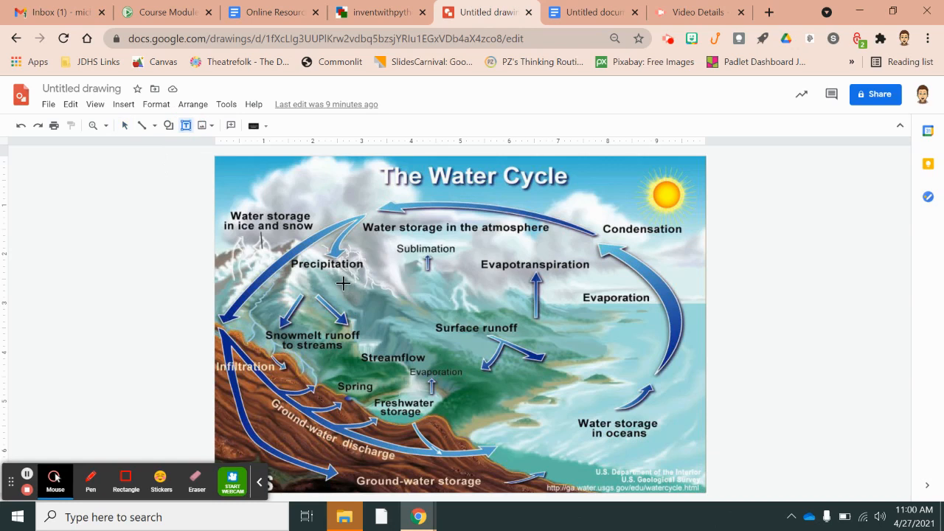
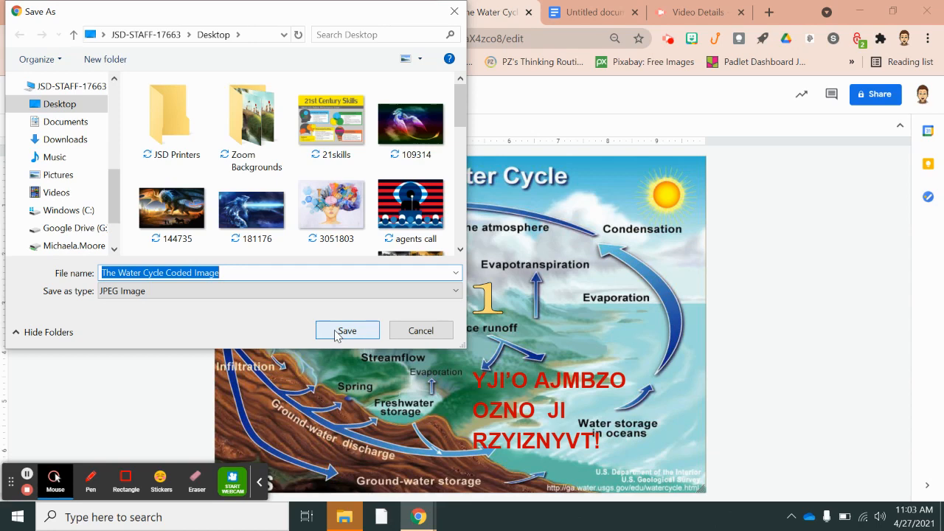
Save the drawing as a JPEG, dismiss the download bar, and return to the Online Resources document
{"action": "left_click", "coordinate": [336, 333]}
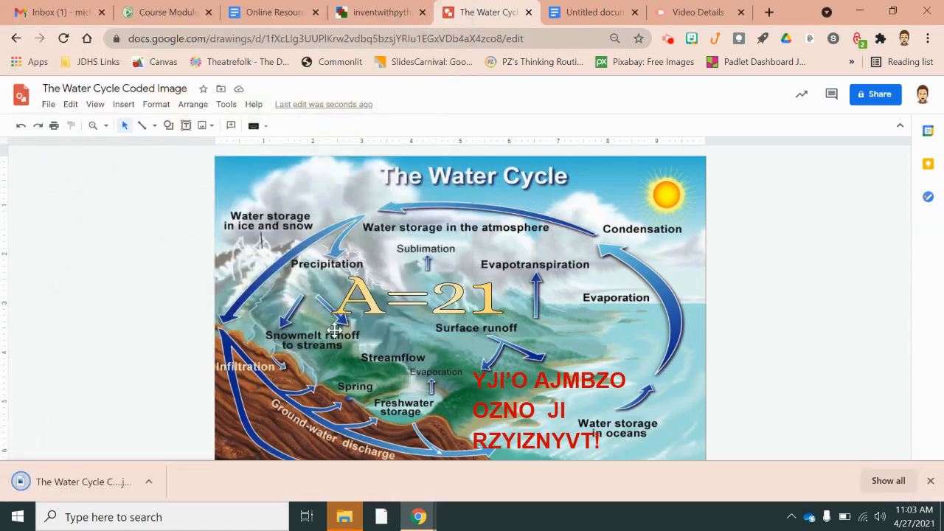
{"action": "left_click", "coordinate": [930, 481]}
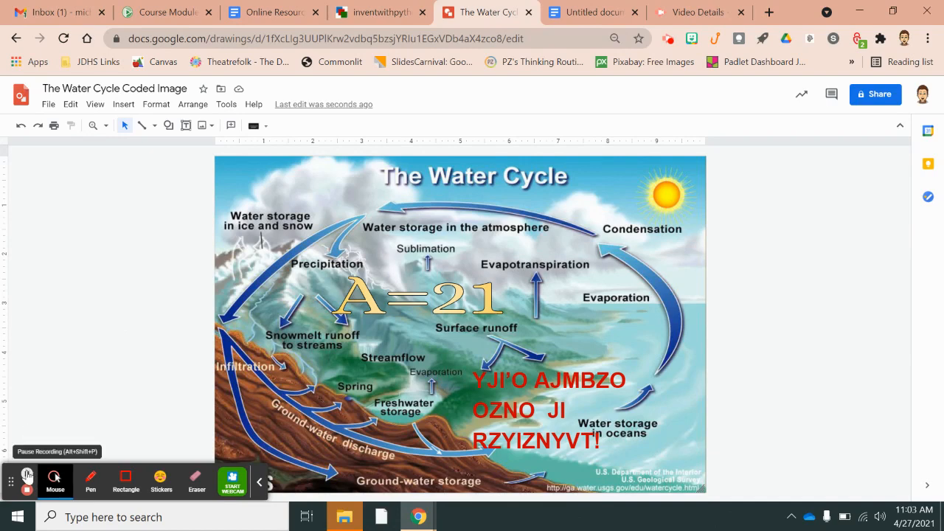
{"action": "left_click", "coordinate": [27, 475]}
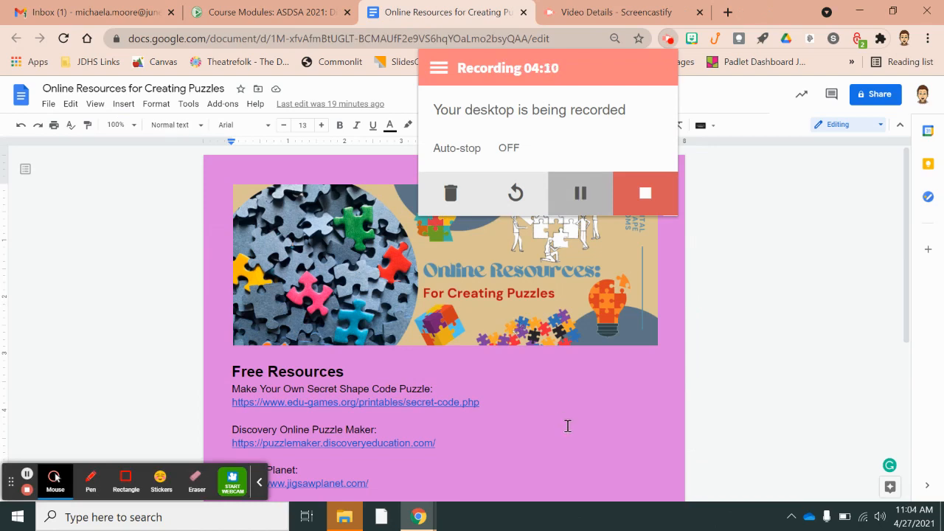
Find the Jigsaw Planet entry in the resource list and open its link in a new tab
{"action": "scroll", "coordinate": [568, 426], "scroll_direction": "down", "scroll_amount": 3}
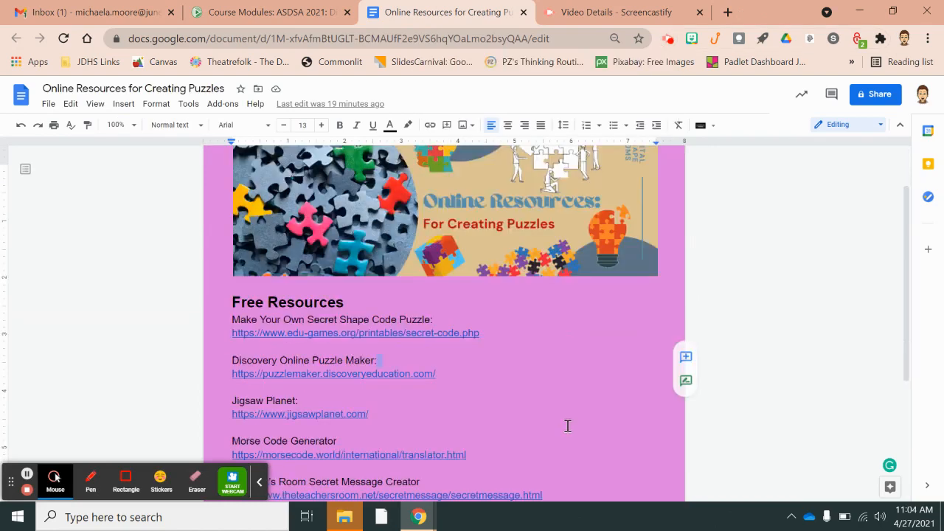
{"action": "scroll", "coordinate": [567, 425], "scroll_direction": "up", "scroll_amount": 3}
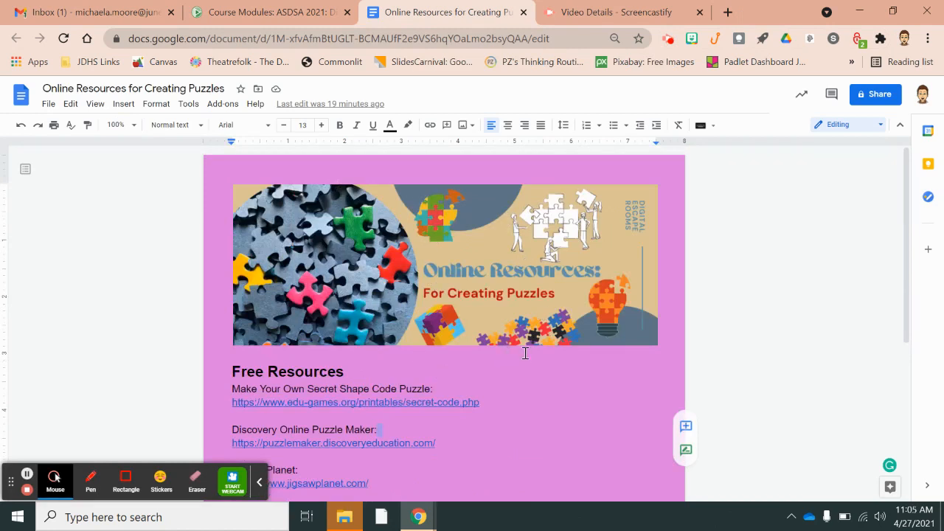
{"action": "scroll", "coordinate": [525, 353], "scroll_direction": "down", "scroll_amount": 3}
{"action": "scroll", "coordinate": [525, 353], "scroll_direction": "down", "scroll_amount": 3}
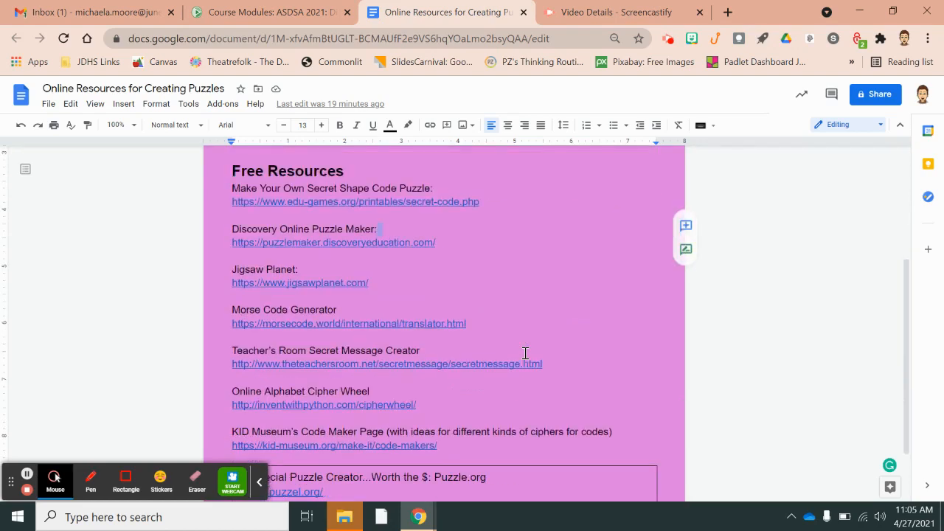
{"action": "left_click", "coordinate": [381, 229]}
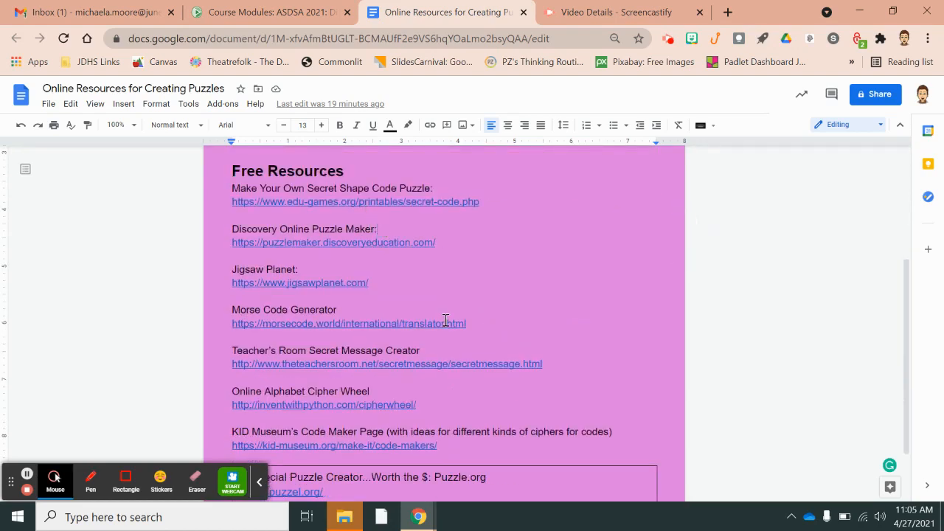
{"action": "scroll", "coordinate": [445, 321], "scroll_direction": "down", "scroll_amount": 2}
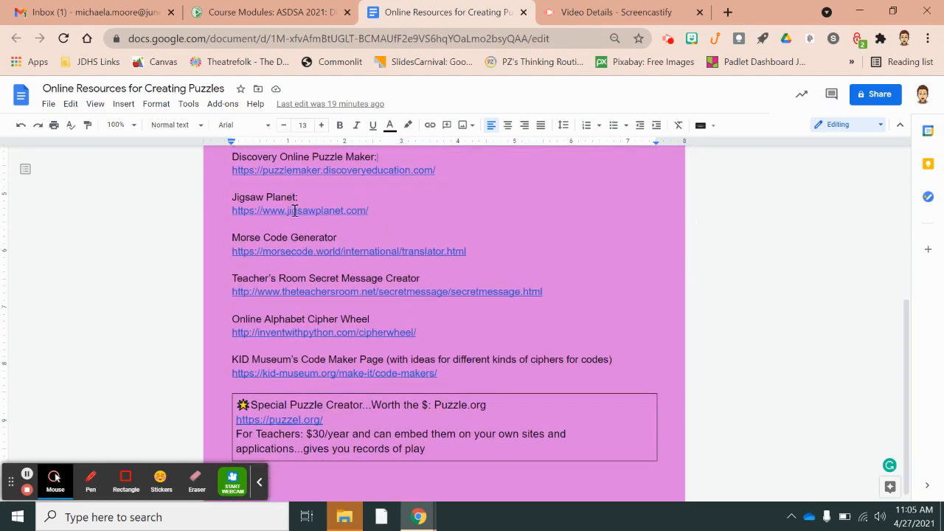
{"action": "left_click", "coordinate": [294, 210]}
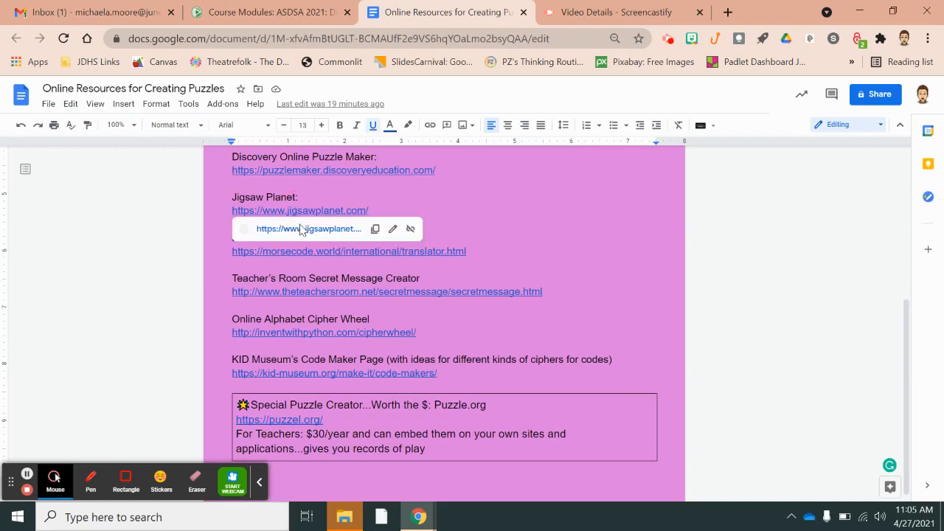
{"action": "left_click", "coordinate": [301, 229]}
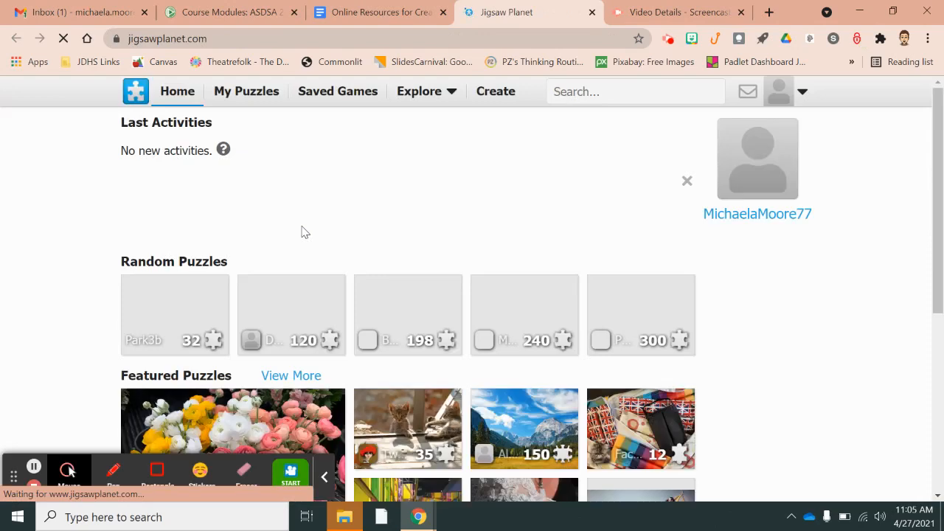
Check the account menu, then bring up Jigsaw Planet's Create Puzzle form
{"action": "left_click", "coordinate": [774, 82]}
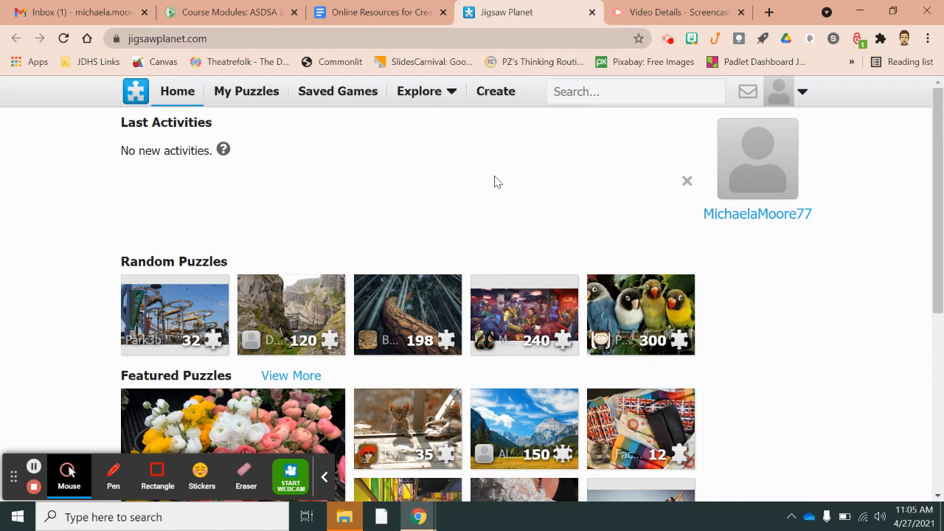
{"action": "left_click", "coordinate": [496, 93]}
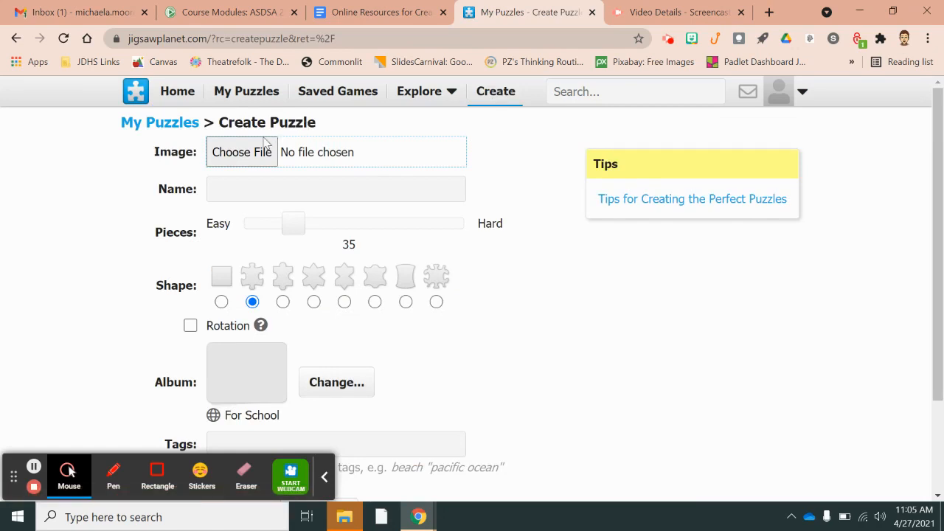
Choose 'The Water Cycle Coded Image' JPEG from the Desktop as the puzzle image
{"action": "left_click", "coordinate": [243, 153]}
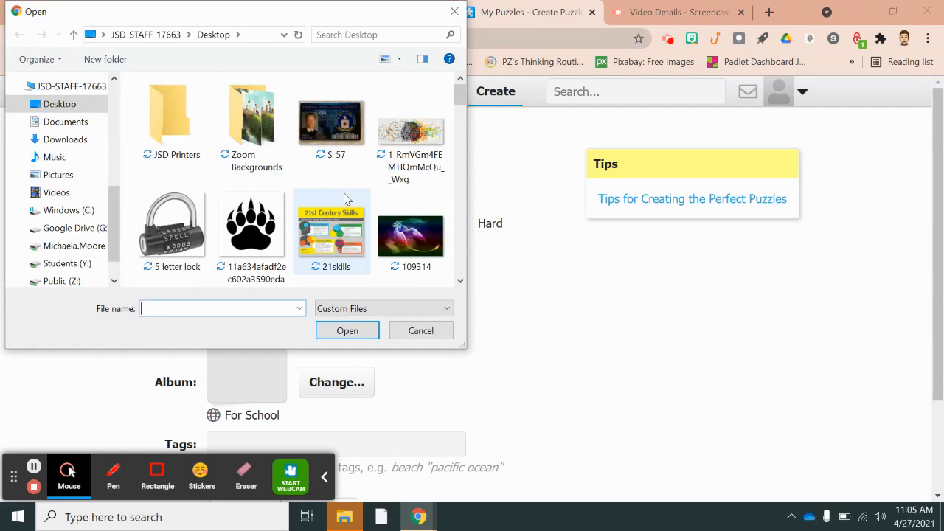
{"action": "scroll", "coordinate": [344, 199], "scroll_direction": "down", "scroll_amount": 2}
{"action": "scroll", "coordinate": [343, 199], "scroll_direction": "down", "scroll_amount": 4}
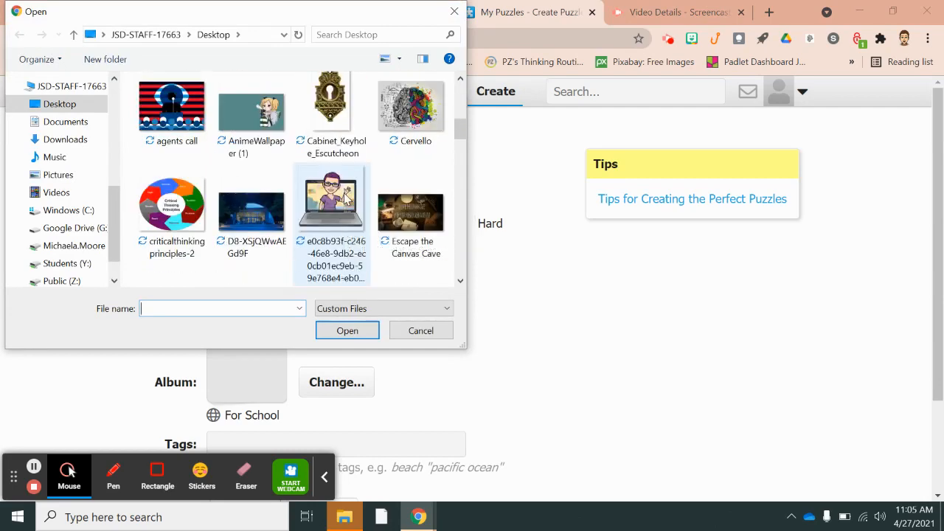
{"action": "scroll", "coordinate": [344, 197], "scroll_direction": "down", "scroll_amount": 3}
{"action": "scroll", "coordinate": [343, 197], "scroll_direction": "down", "scroll_amount": 3}
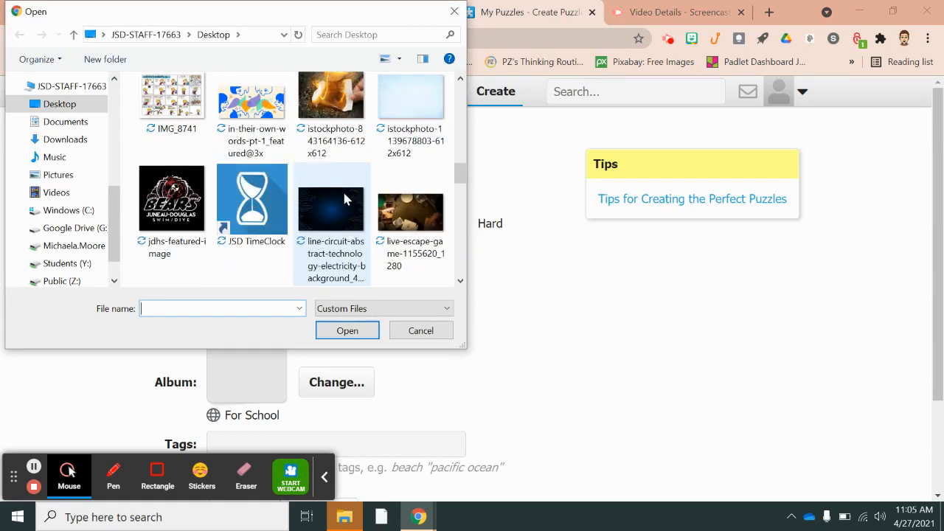
{"action": "scroll", "coordinate": [344, 197], "scroll_direction": "down", "scroll_amount": 1}
{"action": "scroll", "coordinate": [343, 197], "scroll_direction": "down", "scroll_amount": 3}
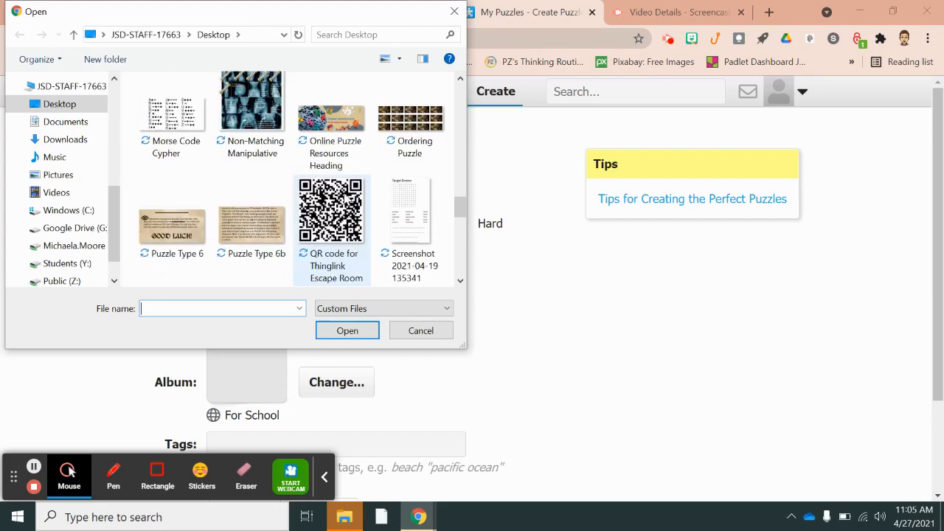
{"action": "scroll", "coordinate": [343, 198], "scroll_direction": "down", "scroll_amount": 2}
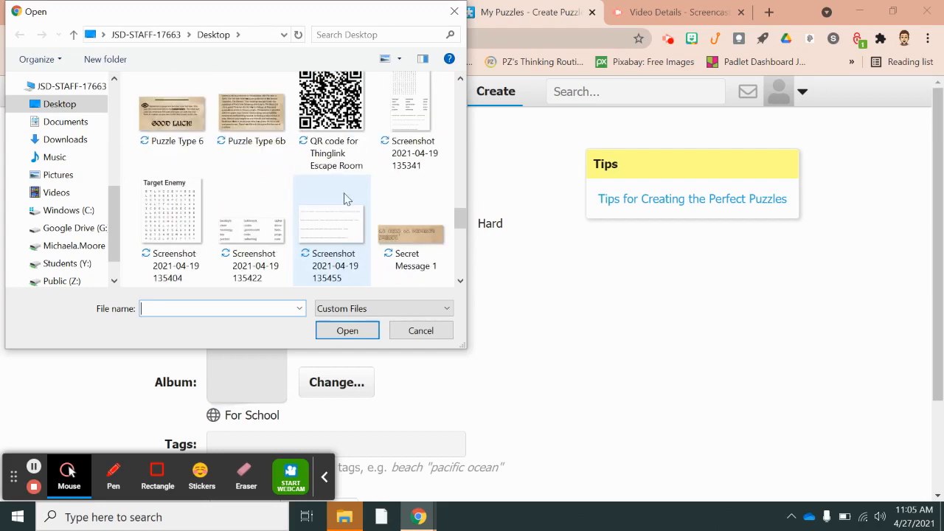
{"action": "scroll", "coordinate": [346, 199], "scroll_direction": "down", "scroll_amount": 2}
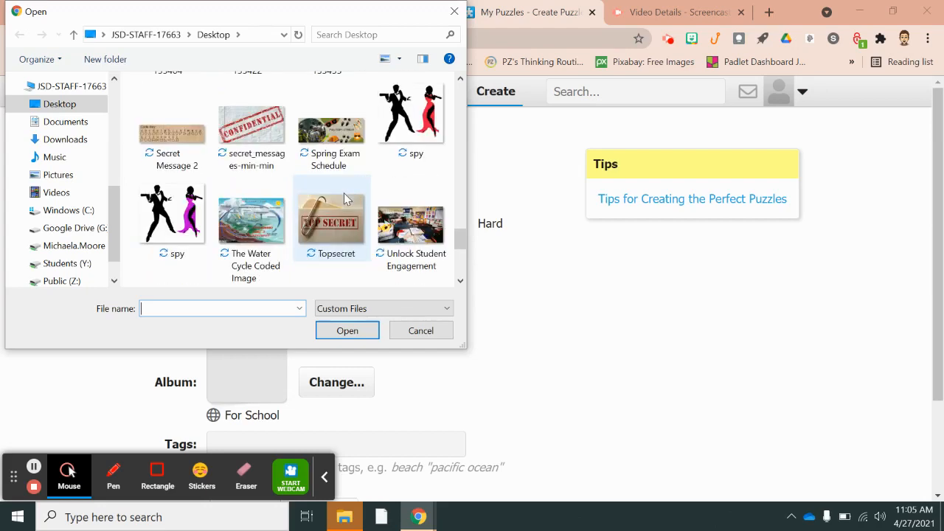
{"action": "scroll", "coordinate": [347, 199], "scroll_direction": "down", "scroll_amount": 2}
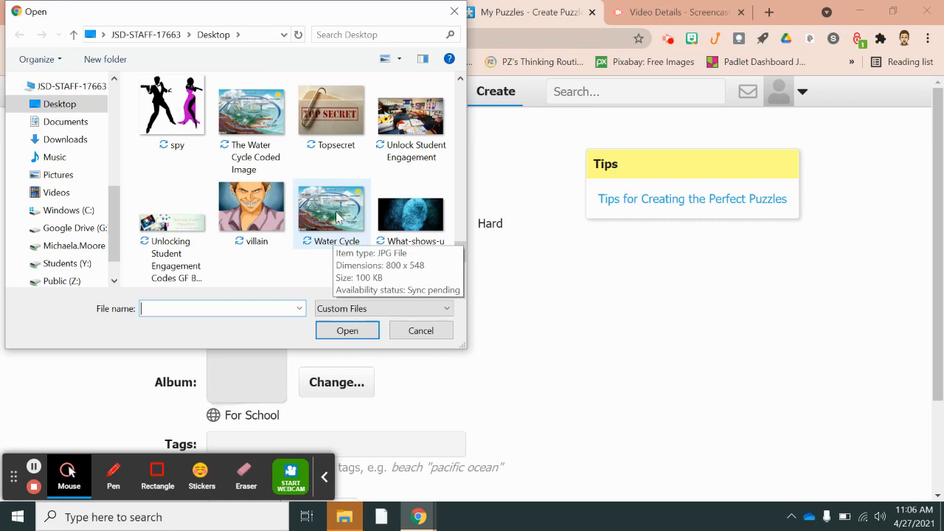
{"action": "scroll", "coordinate": [338, 216], "scroll_direction": "down", "scroll_amount": 2}
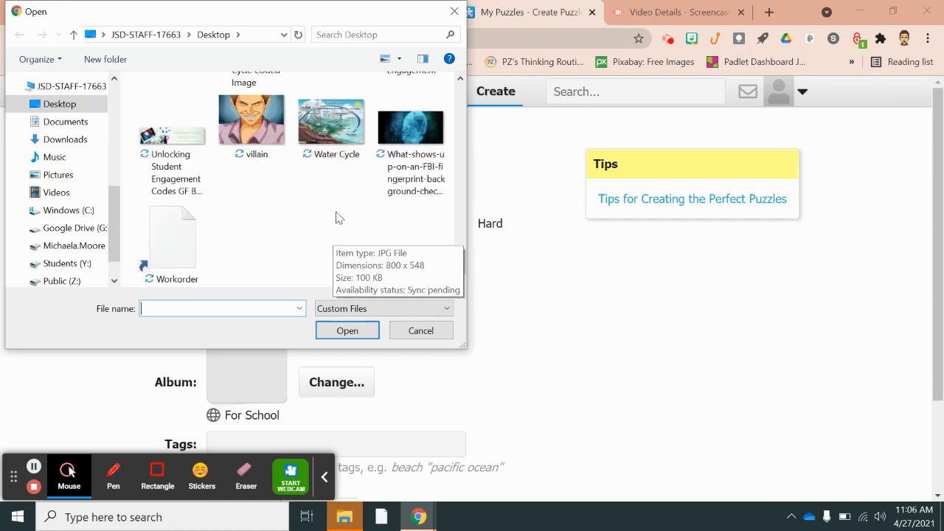
{"action": "scroll", "coordinate": [338, 216], "scroll_direction": "up", "scroll_amount": 2}
{"action": "scroll", "coordinate": [336, 216], "scroll_direction": "up", "scroll_amount": 2}
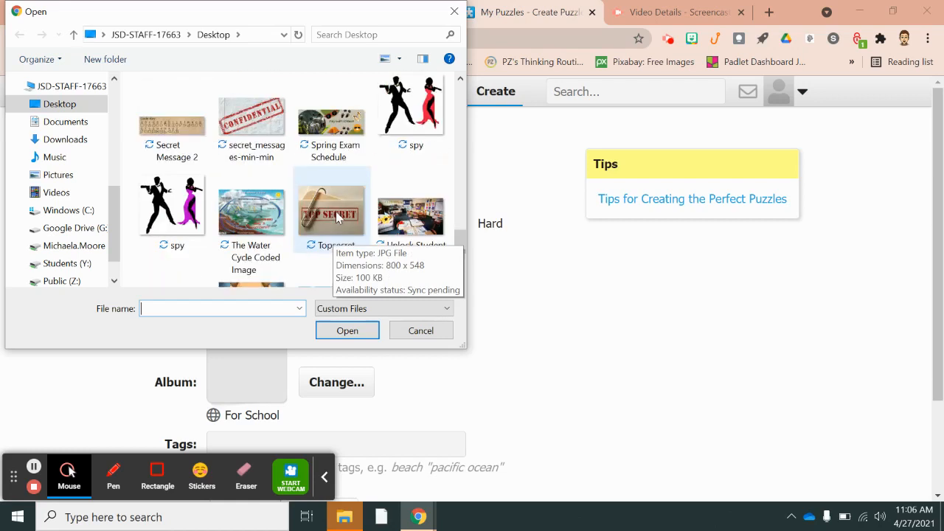
{"action": "left_click", "coordinate": [259, 214]}
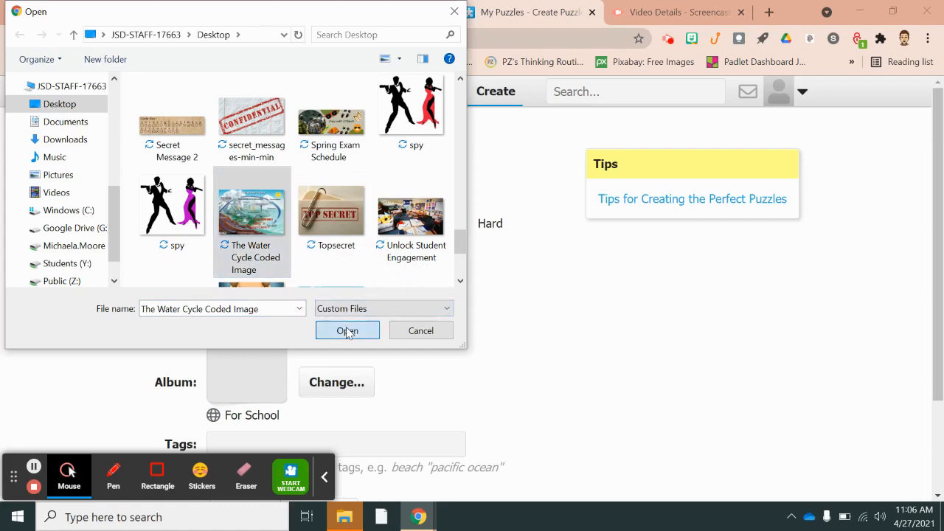
{"action": "left_click", "coordinate": [346, 330]}
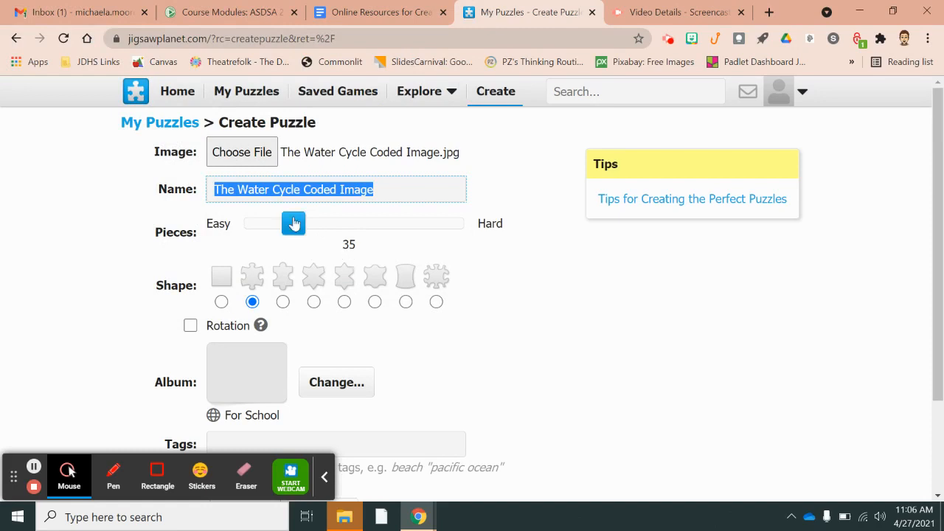
Set the puzzle to 50 pieces and create it from the water cycle image
{"action": "left_click_drag", "start_coordinate": [293, 225], "coordinate": [310, 227]}
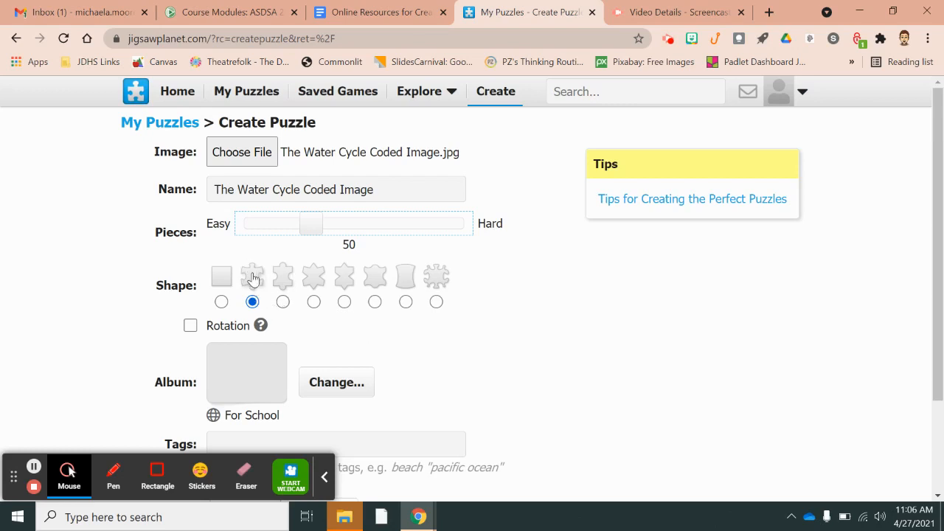
{"action": "scroll", "coordinate": [457, 336], "scroll_direction": "down", "scroll_amount": 1}
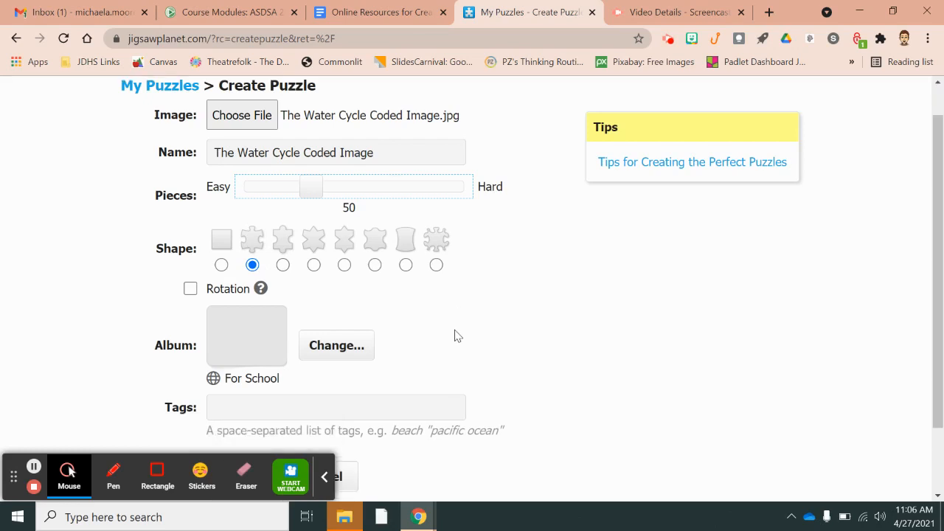
{"action": "scroll", "coordinate": [455, 335], "scroll_direction": "down", "scroll_amount": 2}
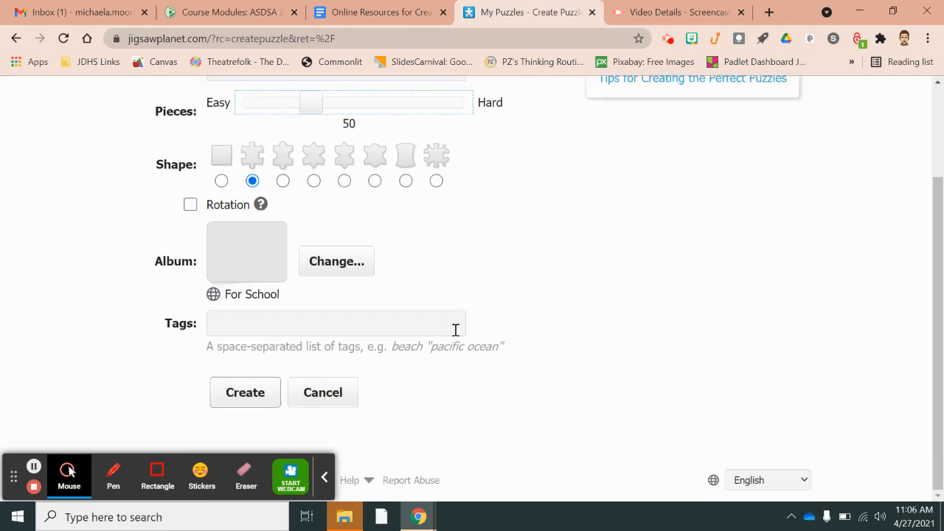
{"action": "scroll", "coordinate": [455, 330], "scroll_direction": "up", "scroll_amount": 3}
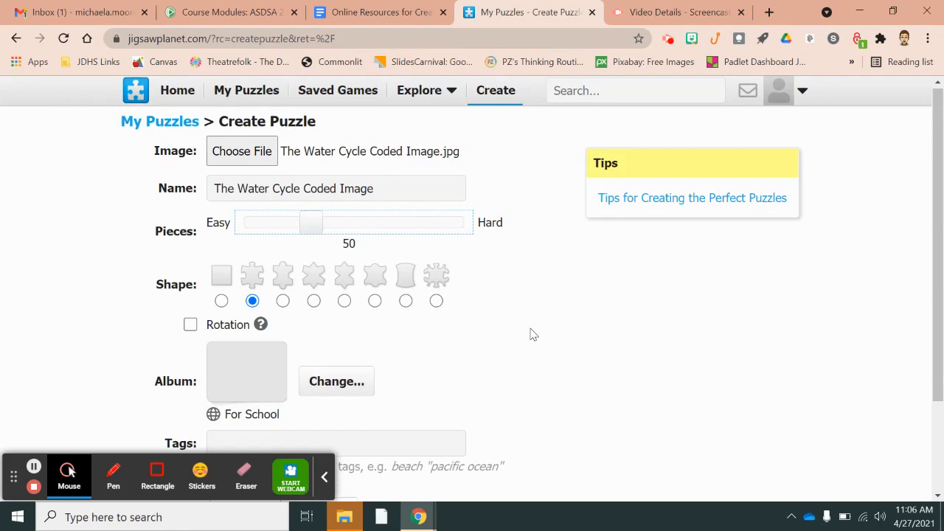
{"action": "scroll", "coordinate": [530, 334], "scroll_direction": "down", "scroll_amount": 1}
{"action": "scroll", "coordinate": [530, 334], "scroll_direction": "down", "scroll_amount": 1}
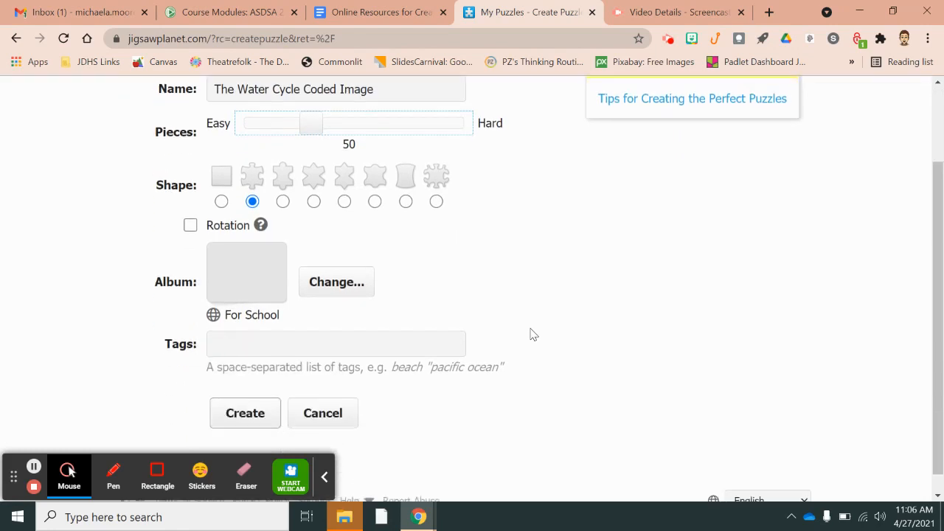
{"action": "scroll", "coordinate": [529, 334], "scroll_direction": "down", "scroll_amount": 1}
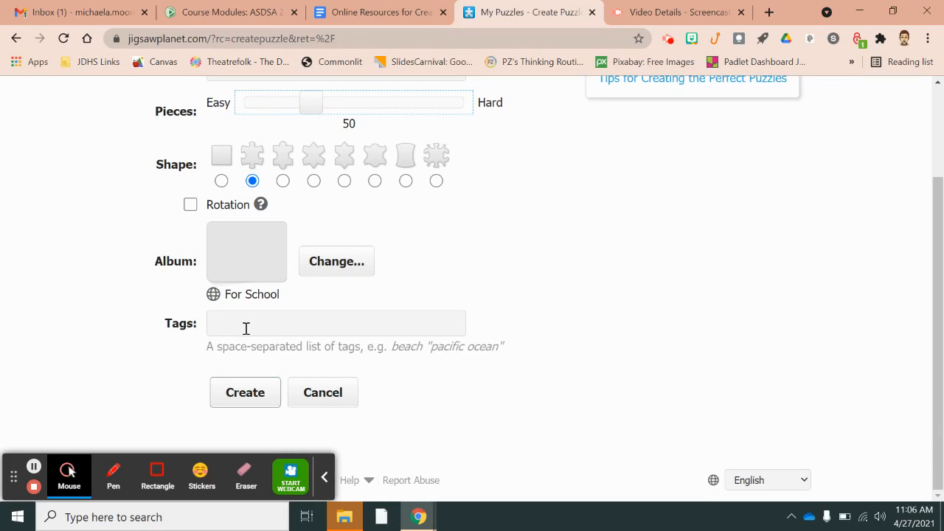
{"action": "left_click", "coordinate": [244, 402]}
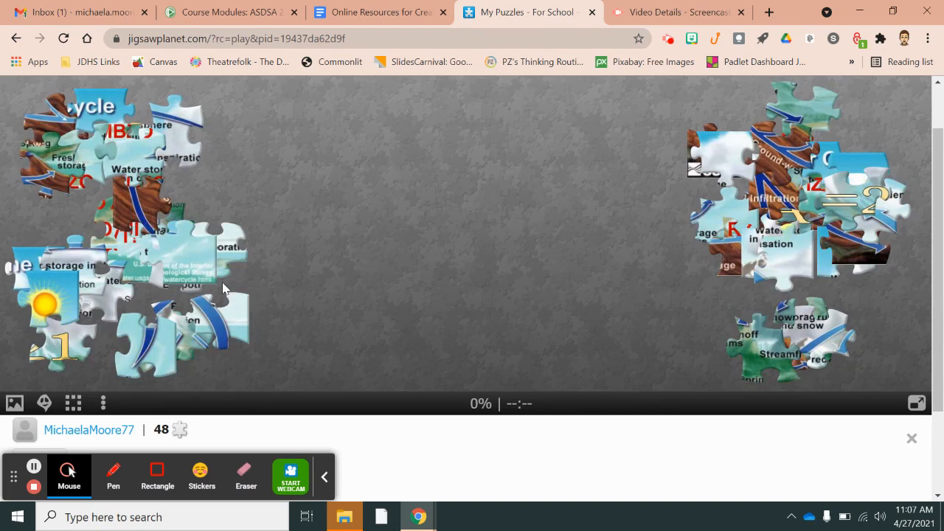
Drag one puzzle piece into the empty middle of the board
{"action": "left_click_drag", "start_coordinate": [237, 326], "coordinate": [402, 272]}
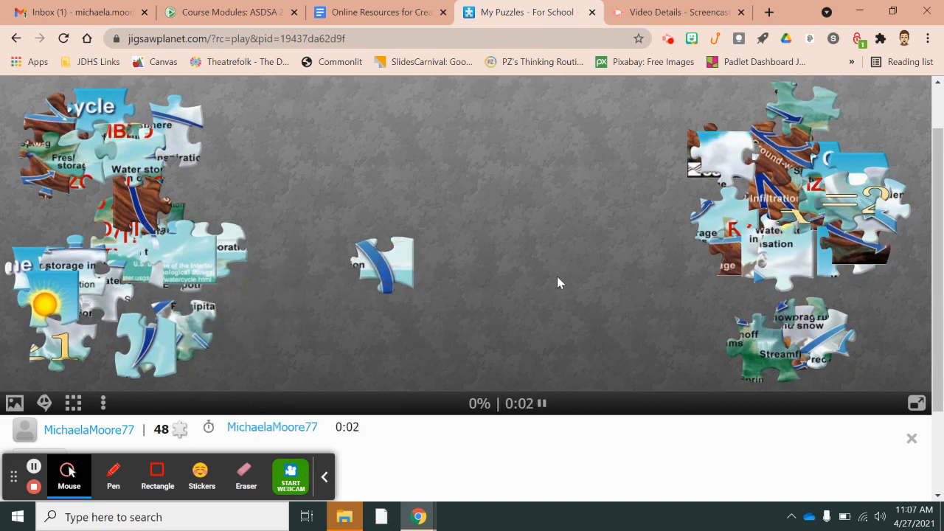
{"action": "scroll", "coordinate": [556, 275], "scroll_direction": "down", "scroll_amount": 2}
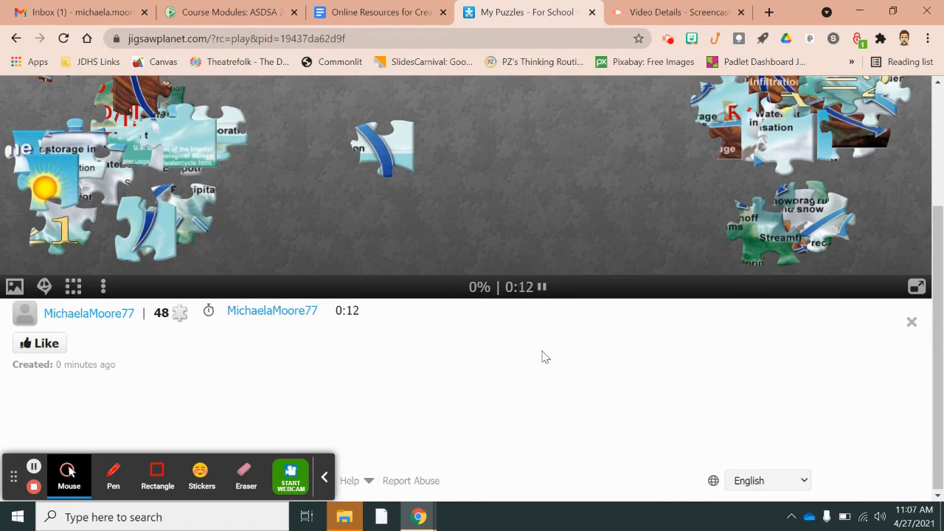
{"action": "scroll", "coordinate": [543, 356], "scroll_direction": "up", "scroll_amount": 2}
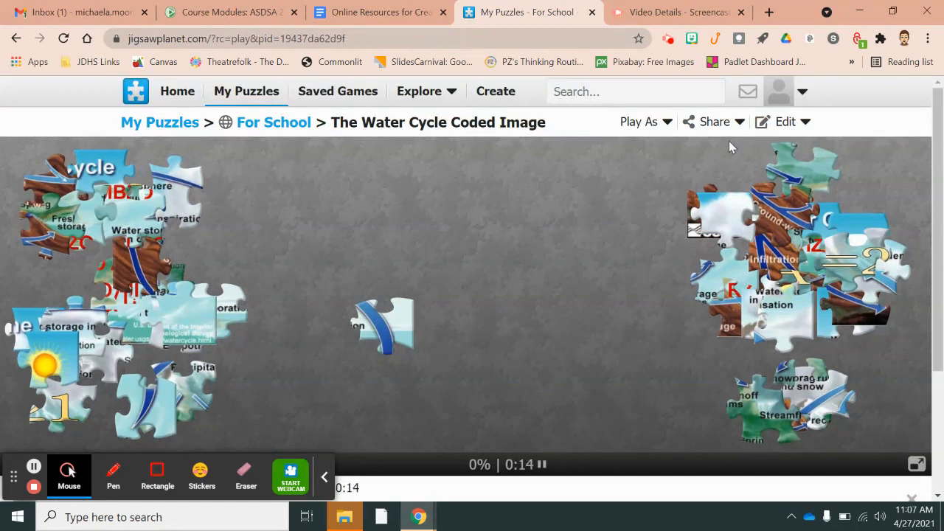
Preview the Share and Edit dropdown options, closing each without changes
{"action": "left_click", "coordinate": [713, 122]}
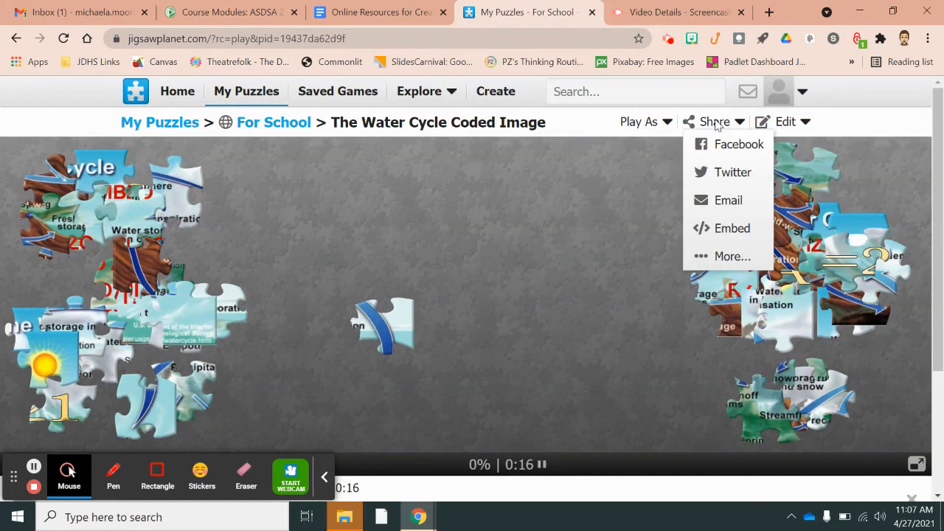
{"action": "left_click", "coordinate": [440, 335]}
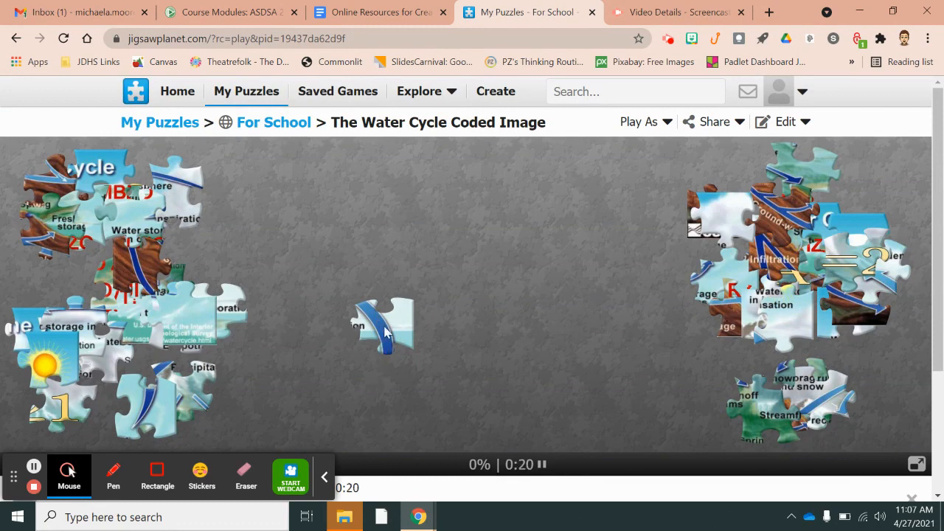
{"action": "left_click", "coordinate": [785, 126]}
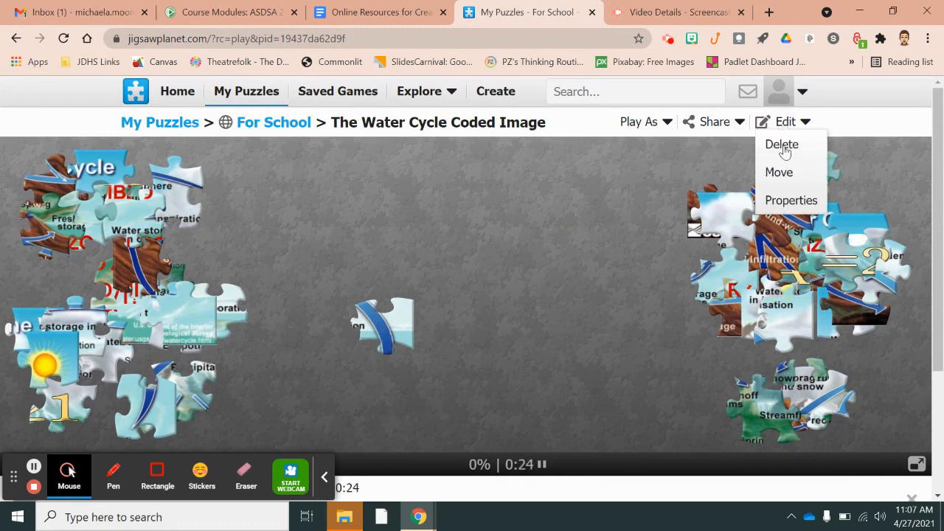
{"action": "left_click", "coordinate": [599, 232]}
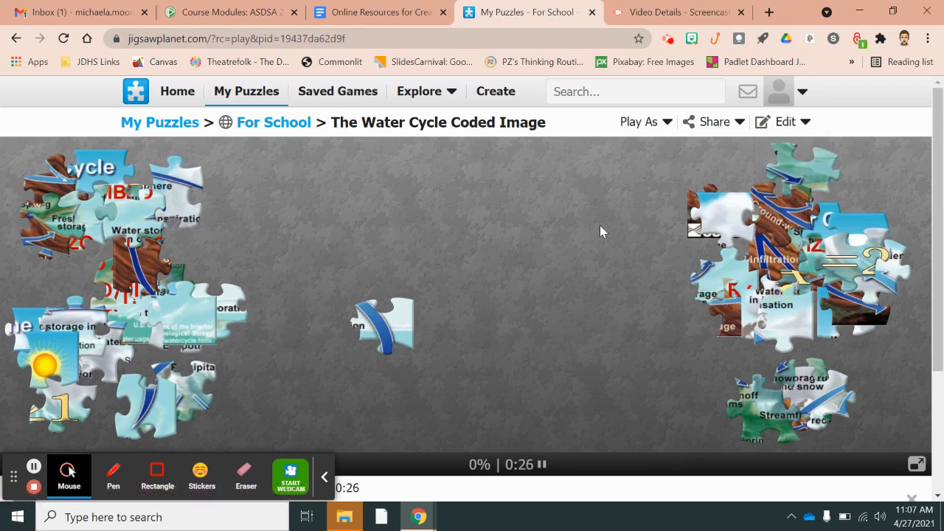
Copy the puzzle's link via Share > More... in the Windows Share panel
{"action": "left_click", "coordinate": [715, 123]}
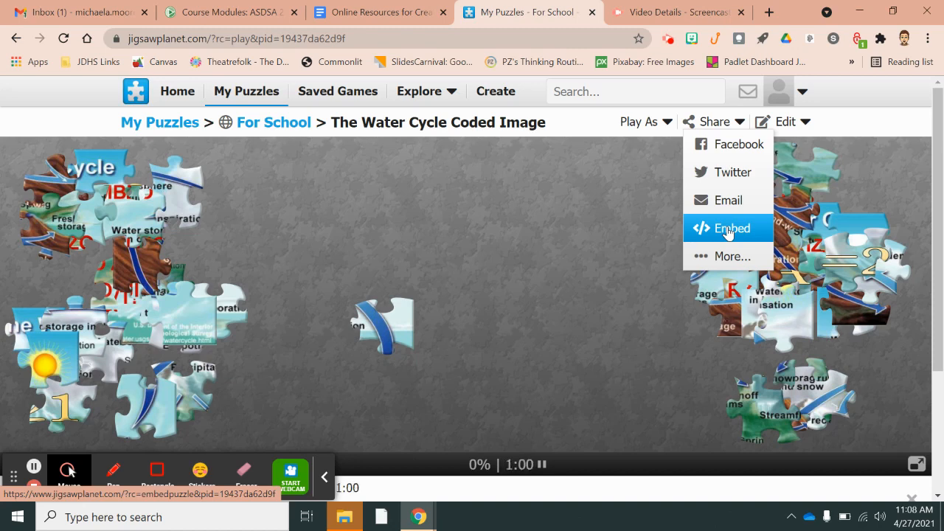
{"action": "left_click", "coordinate": [515, 228]}
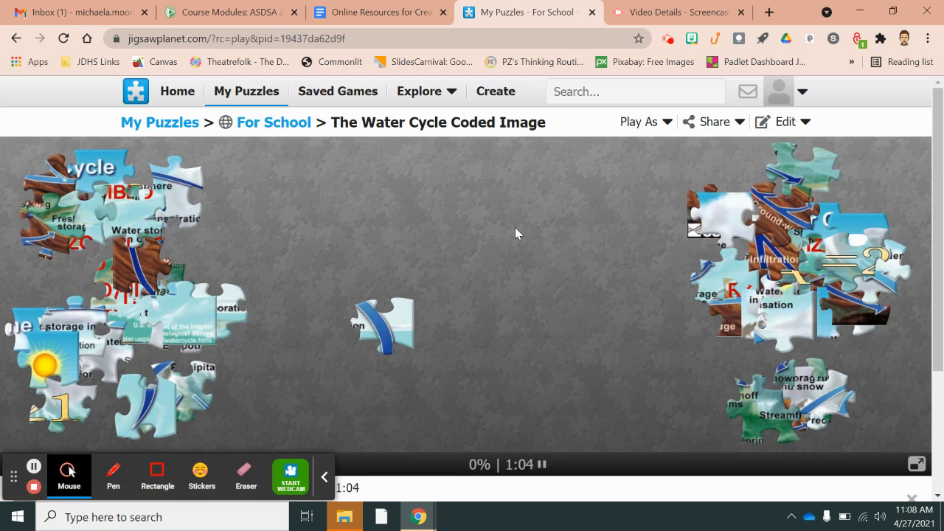
{"action": "left_click", "coordinate": [781, 90]}
{"action": "left_click", "coordinate": [715, 121]}
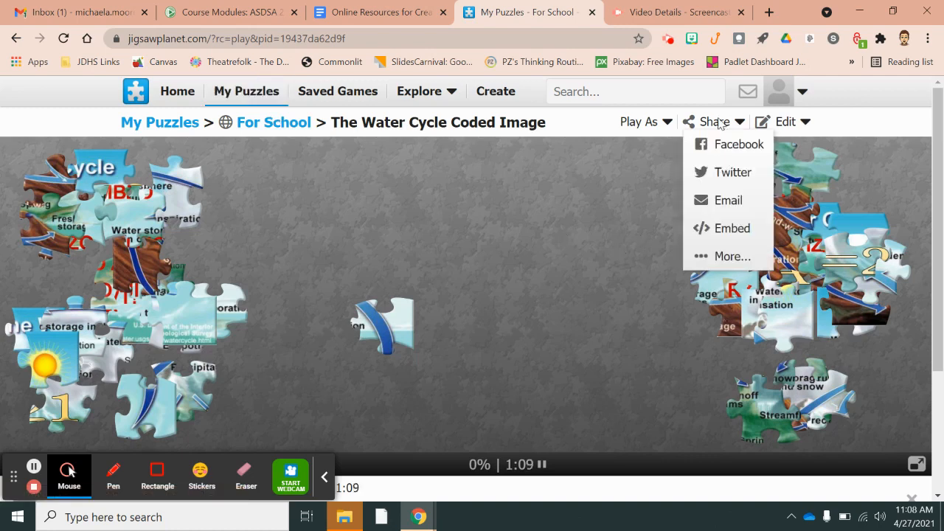
{"action": "left_click", "coordinate": [730, 256]}
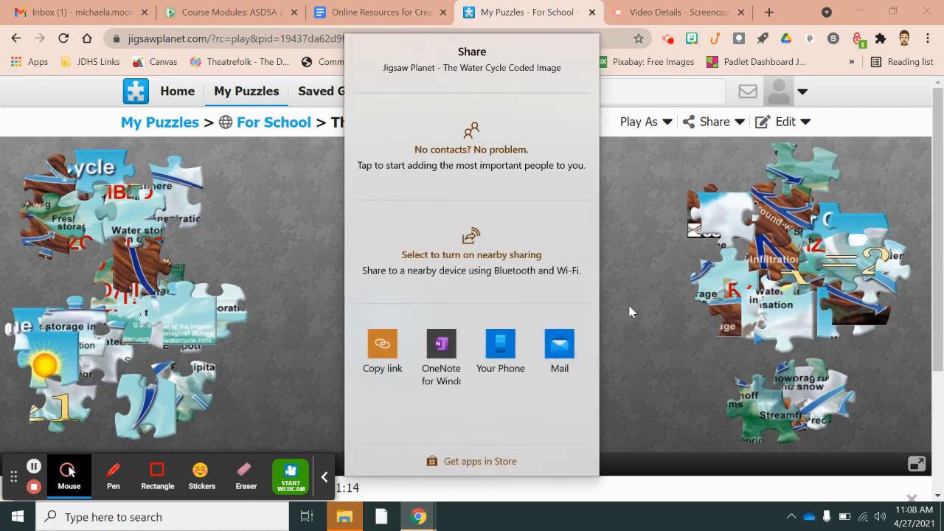
{"action": "left_click", "coordinate": [379, 348]}
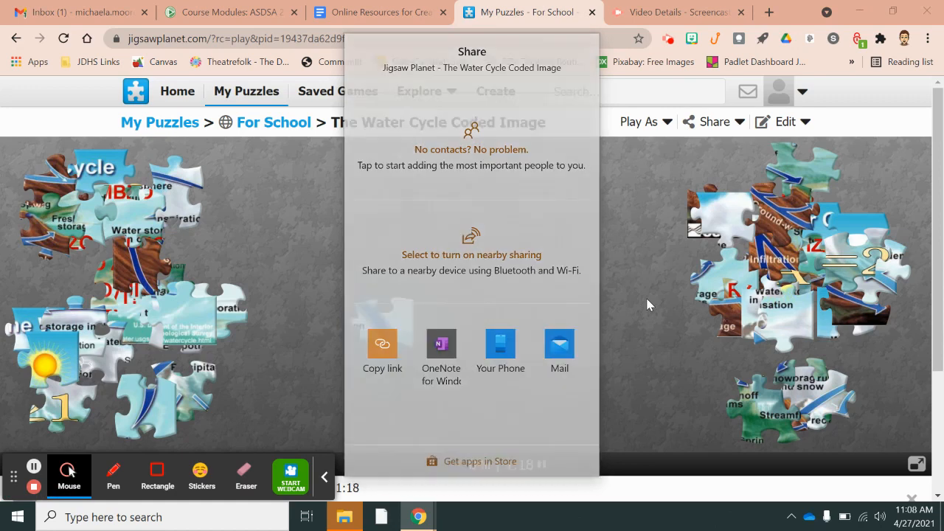